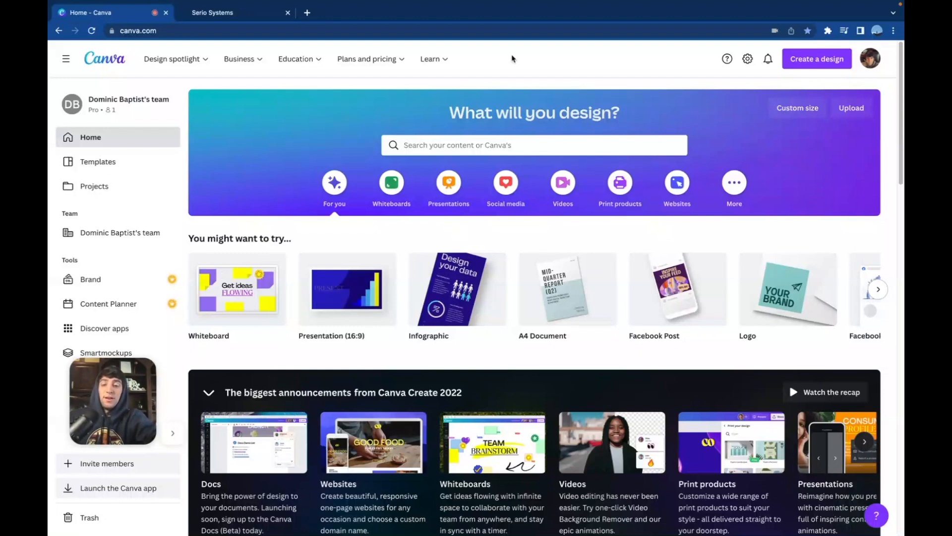
Switch to the Serio Systems SaaS dashboard and open the agency settings
key("ctrl+Tab")
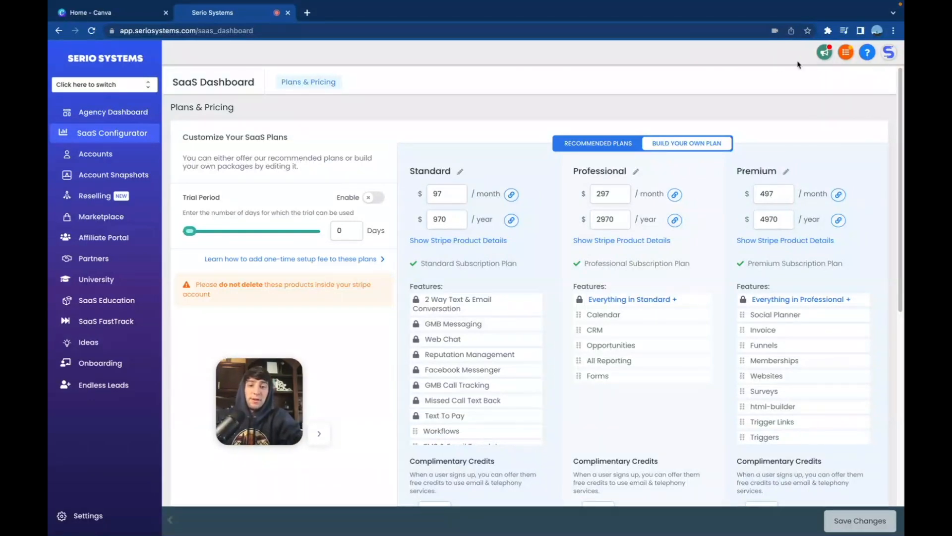
left_click(84, 516)
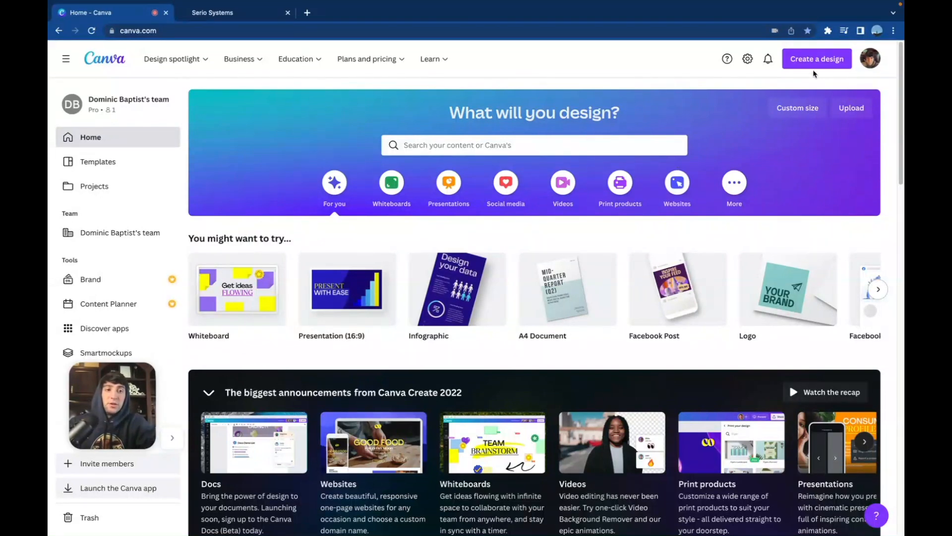
Create a new blank Canva design with a custom size of 350 × 90 px
left_click(819, 57)
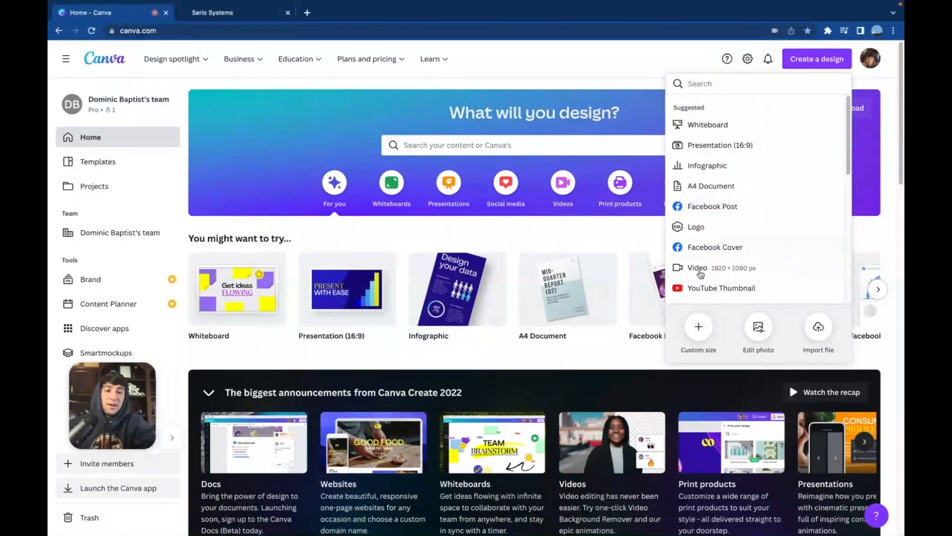
left_click(699, 327)
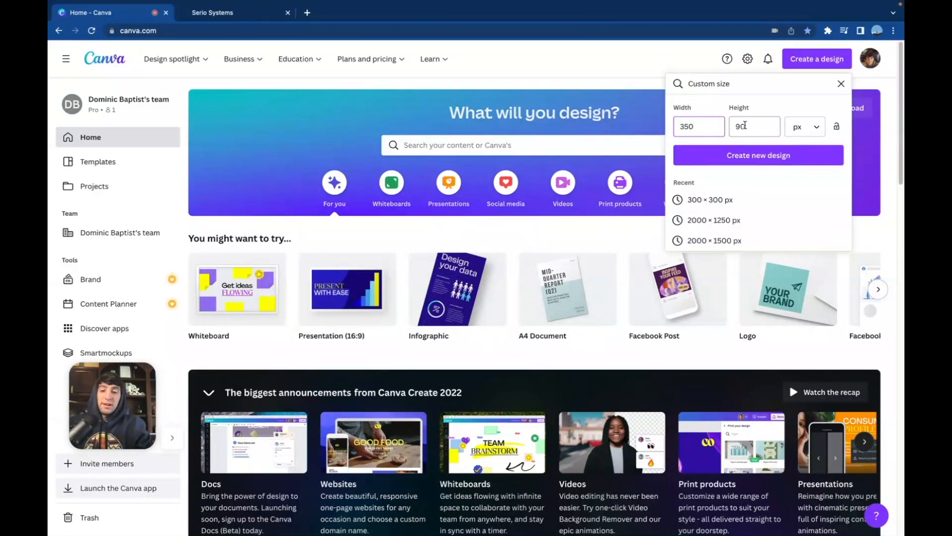
left_click(732, 157)
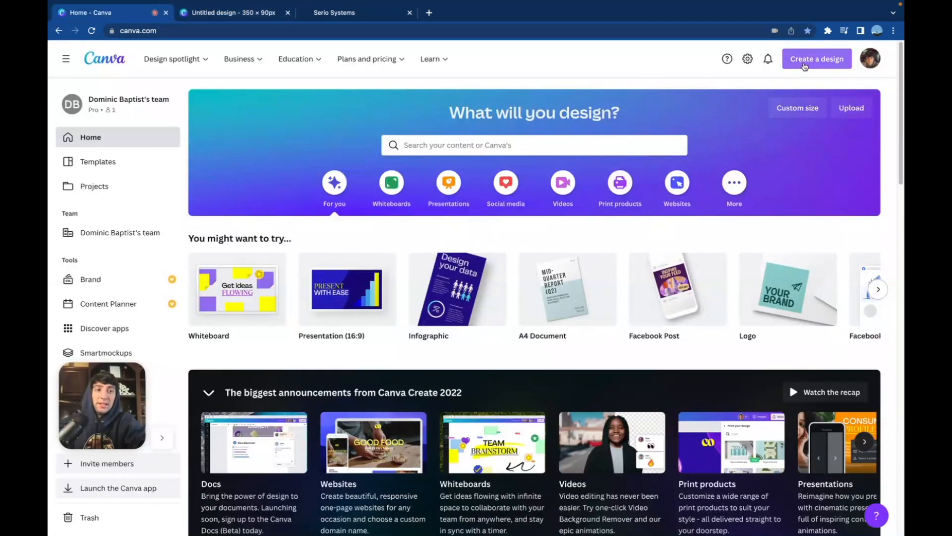
Create a new Logo design and apply the Cloud Chad template found by searching for "software"
left_click(805, 67)
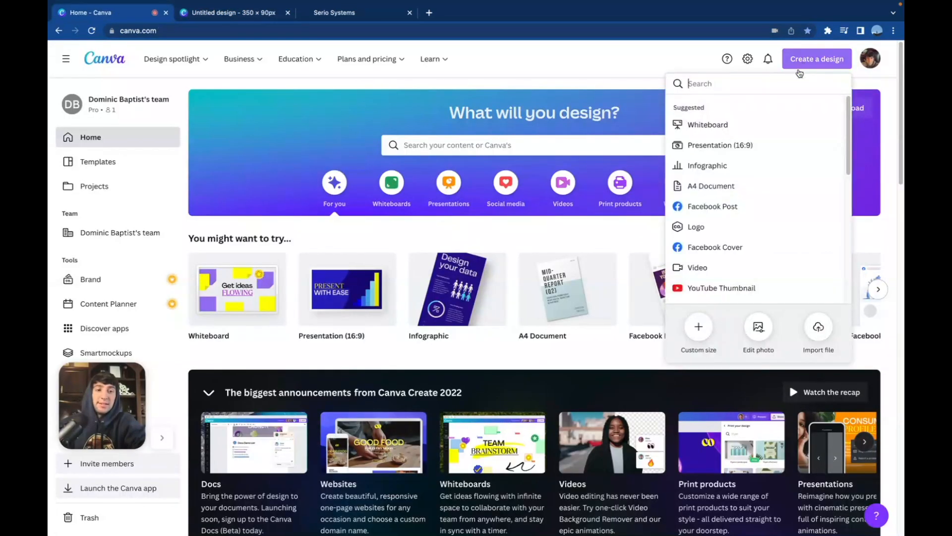
left_click(701, 231)
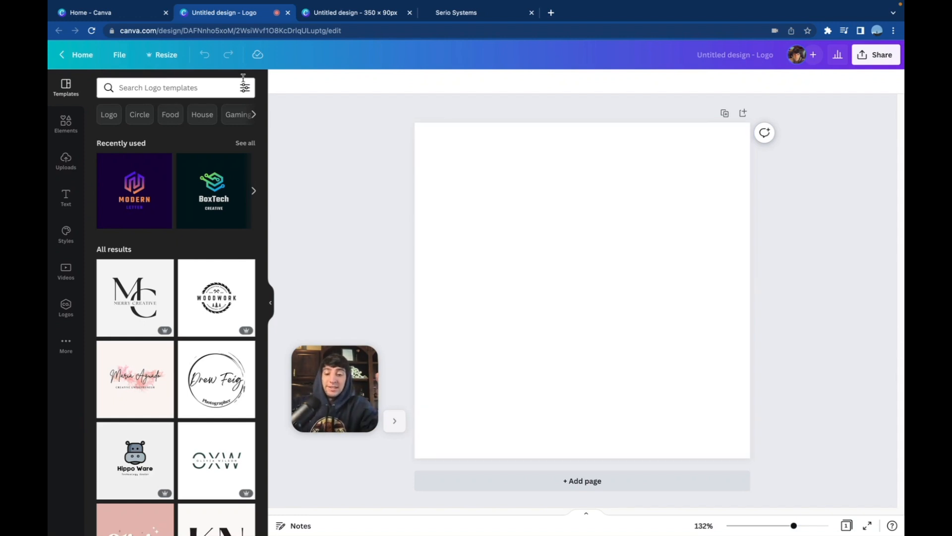
left_click(146, 88)
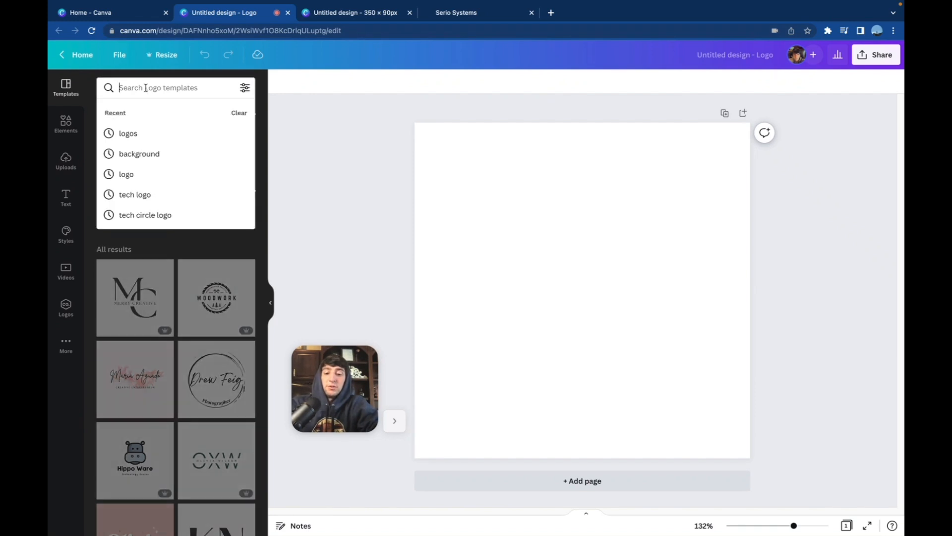
type("soft")
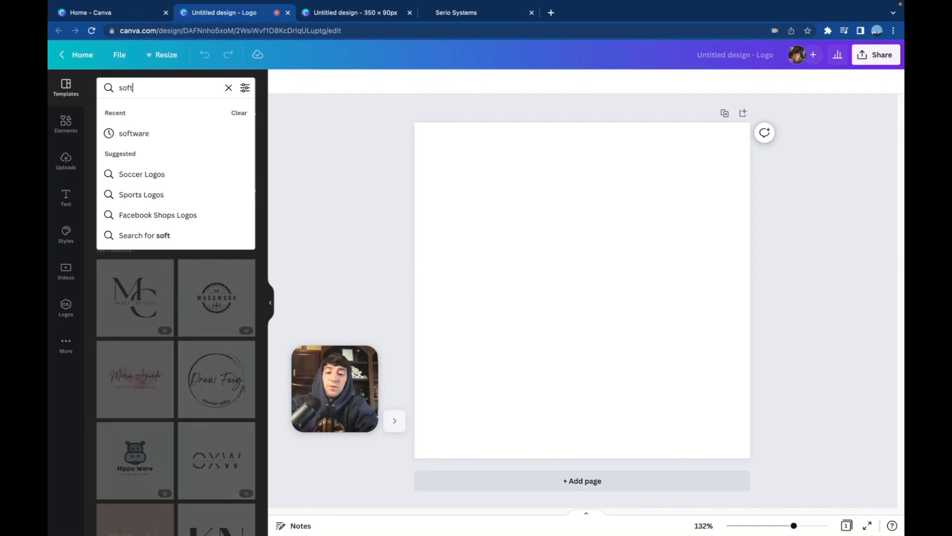
type("ware")
key("Return")
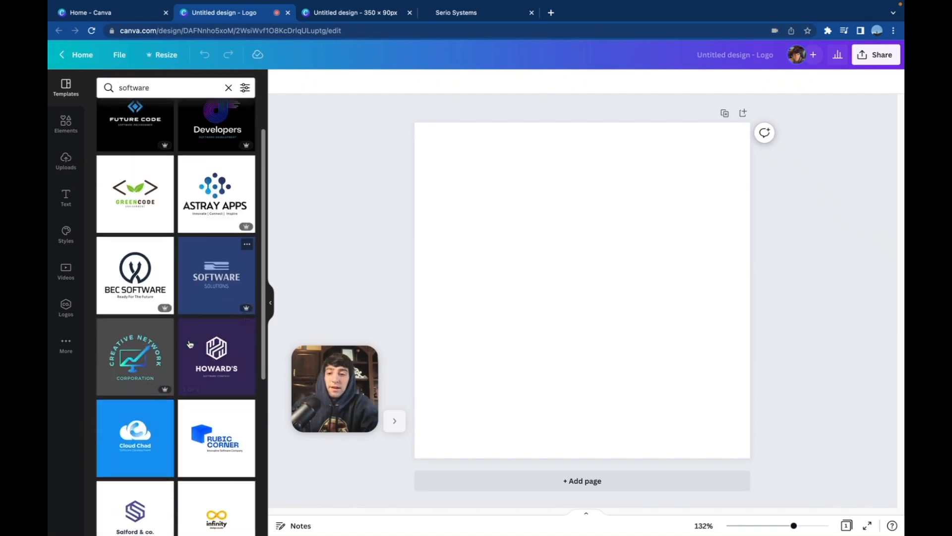
scroll(190, 344, "down", 4)
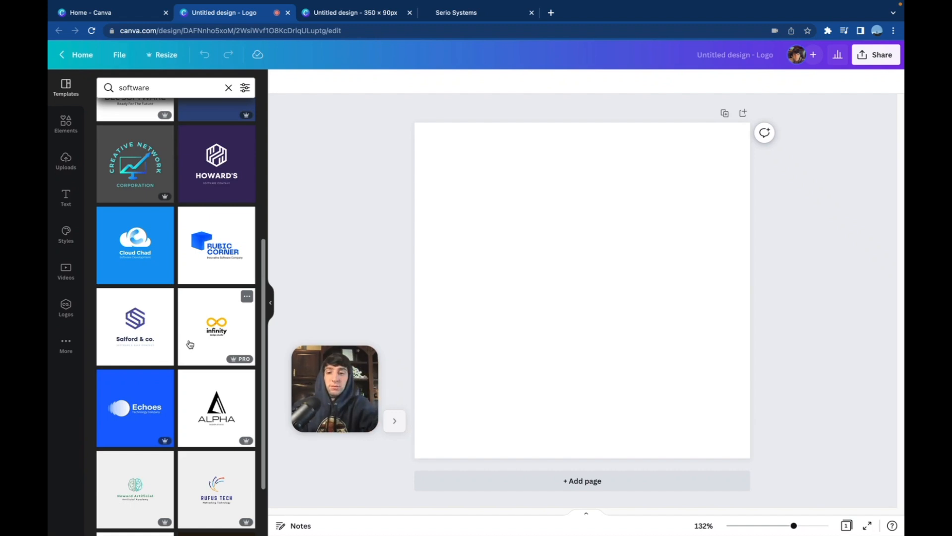
left_click(149, 277)
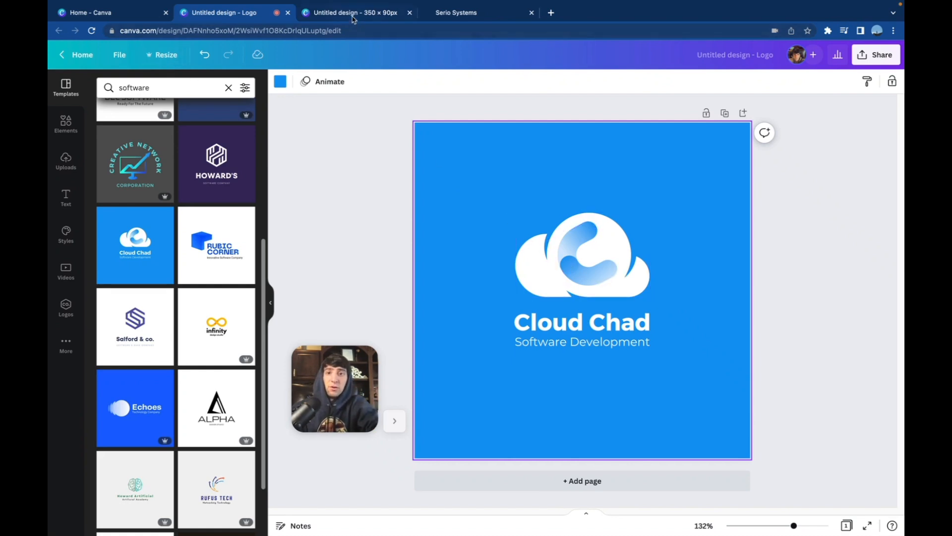
Make a copy of the logo design resized to 350 × 90 px
left_click(164, 56)
double_click(184, 141)
type("3")
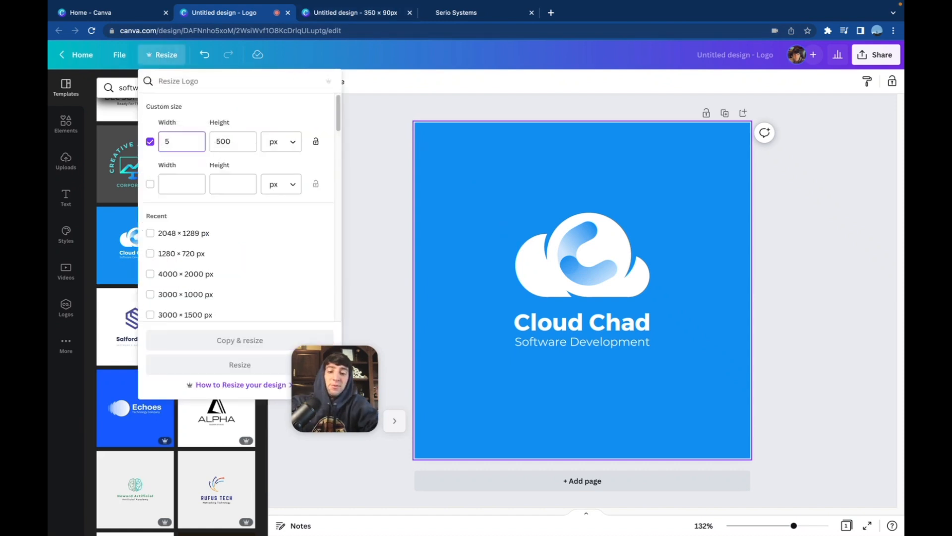
type("50")
key("Tab")
type("90")
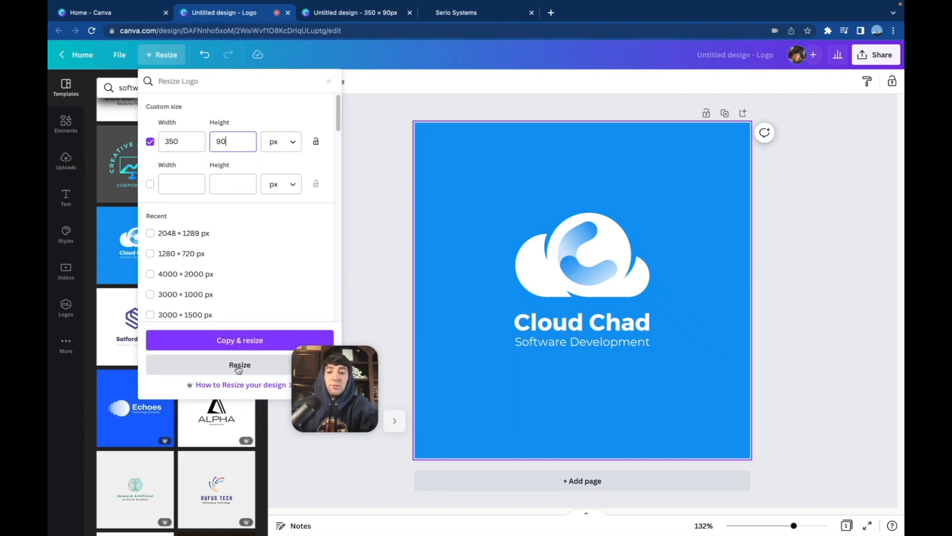
left_click(243, 341)
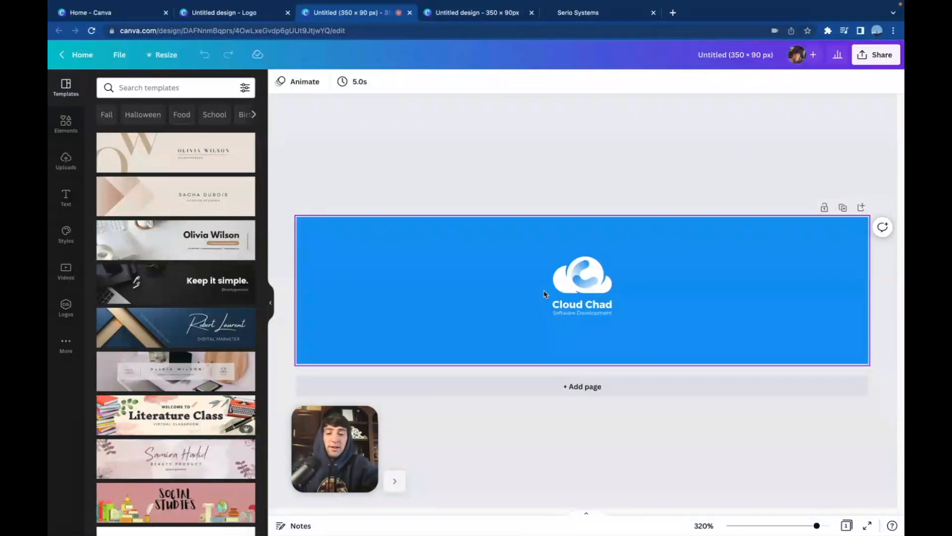
Move the cloud icon up to the banner's upper edge and enlarge the Cloud Chad text to about size 28
left_click(570, 278)
left_click_drag(569, 277, 556, 233)
left_click(517, 302)
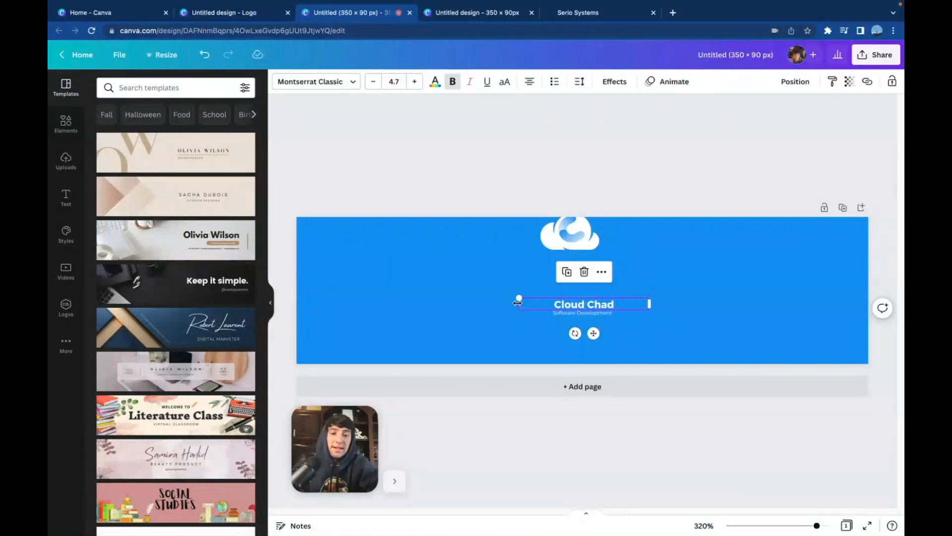
left_click_drag(517, 302, 453, 340)
left_click_drag(648, 293, 801, 257)
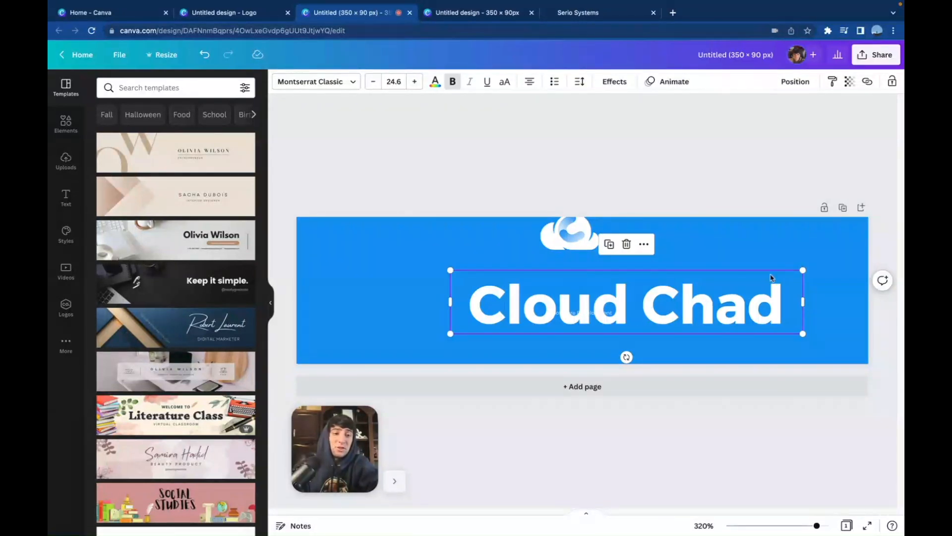
left_click_drag(804, 268, 853, 260)
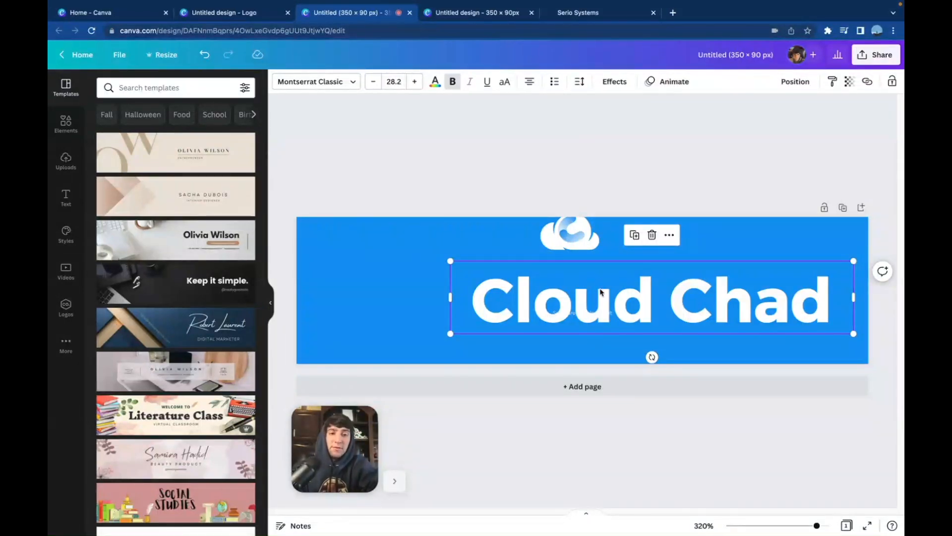
Remove the Software Development tagline and fit the enlarged cloud icon beside the Cloud Chad text, scaled to about size 34
left_click_drag(602, 292, 584, 252)
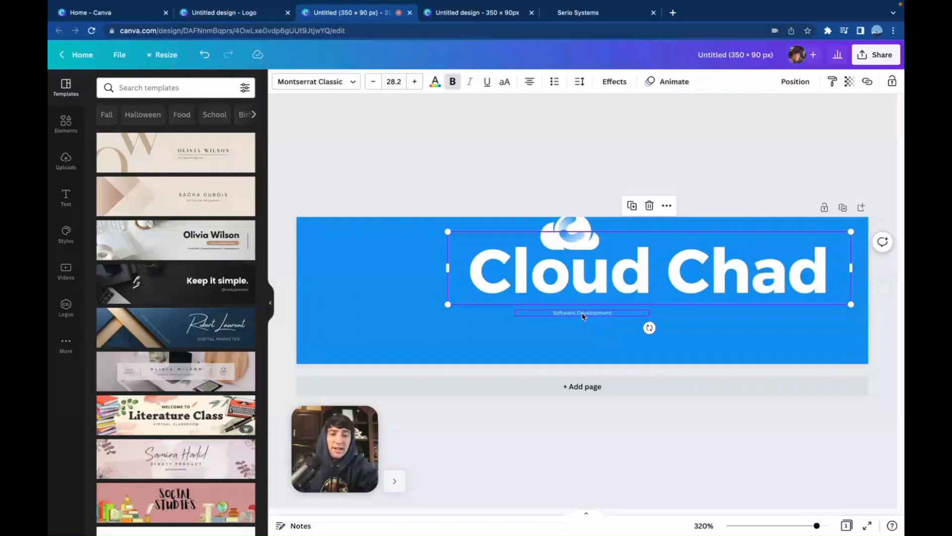
key("Escape")
left_click_drag(592, 282, 561, 316)
left_click_drag(823, 266, 853, 260)
left_click_drag(417, 338, 370, 347)
left_click_drag(499, 325, 523, 315)
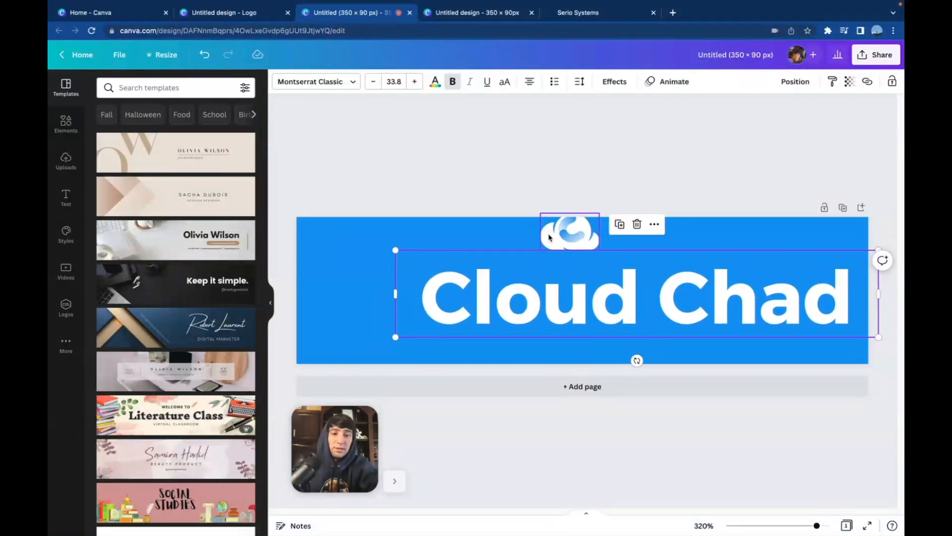
left_click_drag(566, 239, 493, 231)
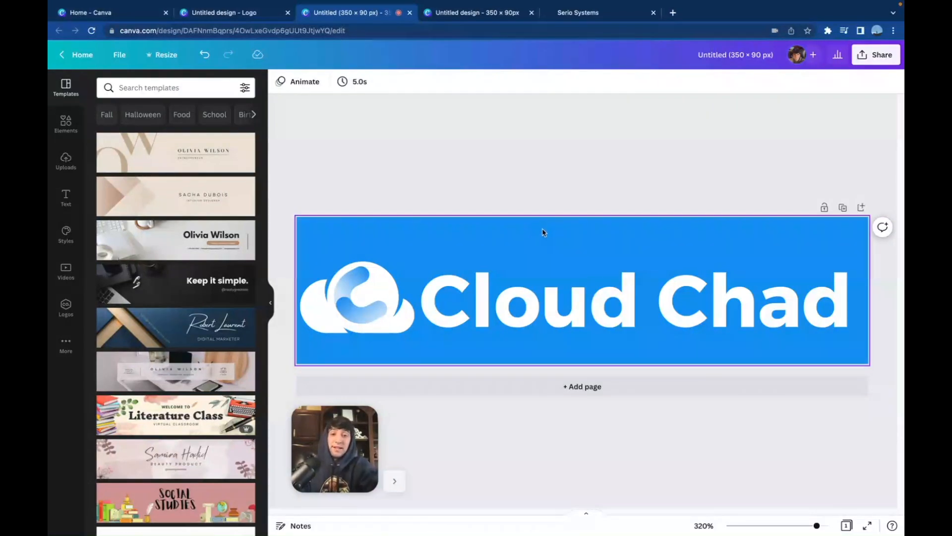
Change the banner's background color from the document colors to white
left_click(505, 231)
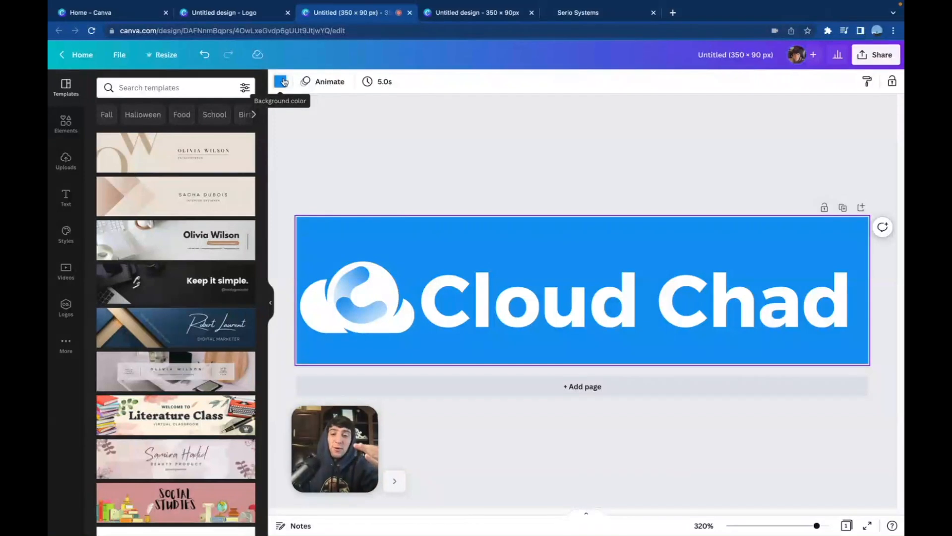
left_click(283, 83)
left_click(162, 134)
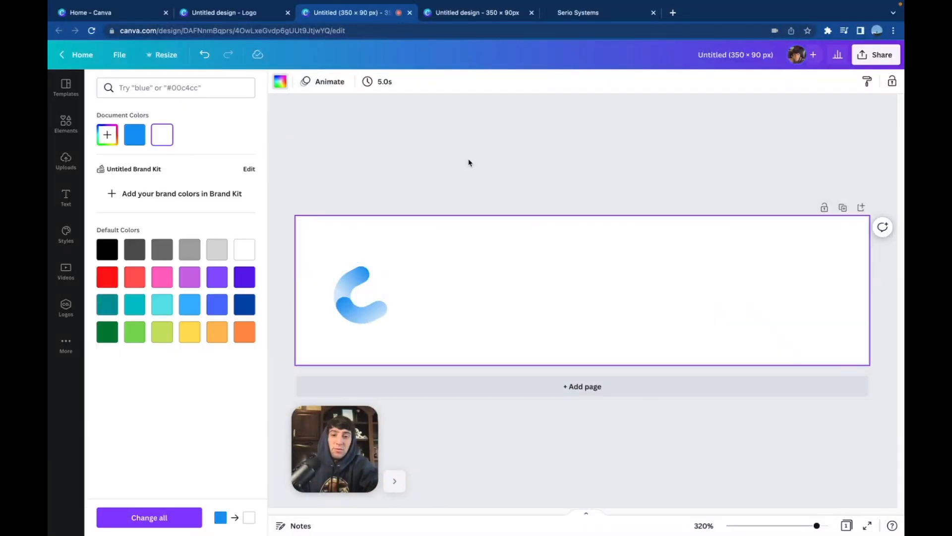
left_click(470, 163)
Rename the 350 × 90 px design as "Cloud Chad Logo"
left_click(876, 56)
left_click(700, 55)
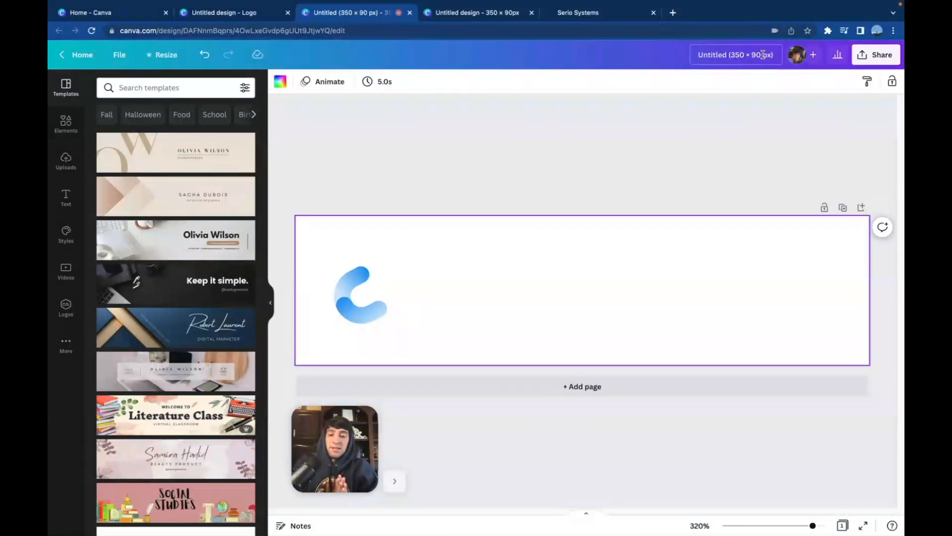
key("super+a")
type("C")
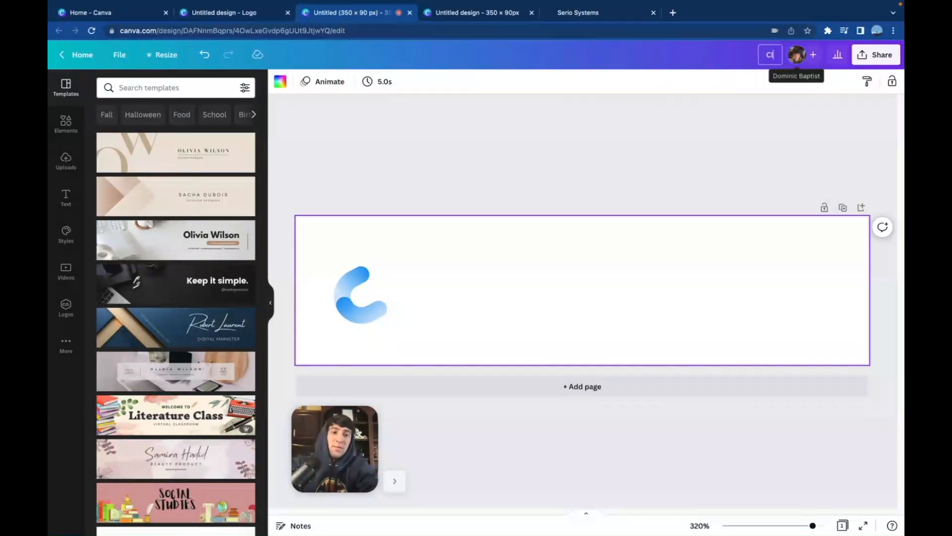
type("loud Chad Logo")
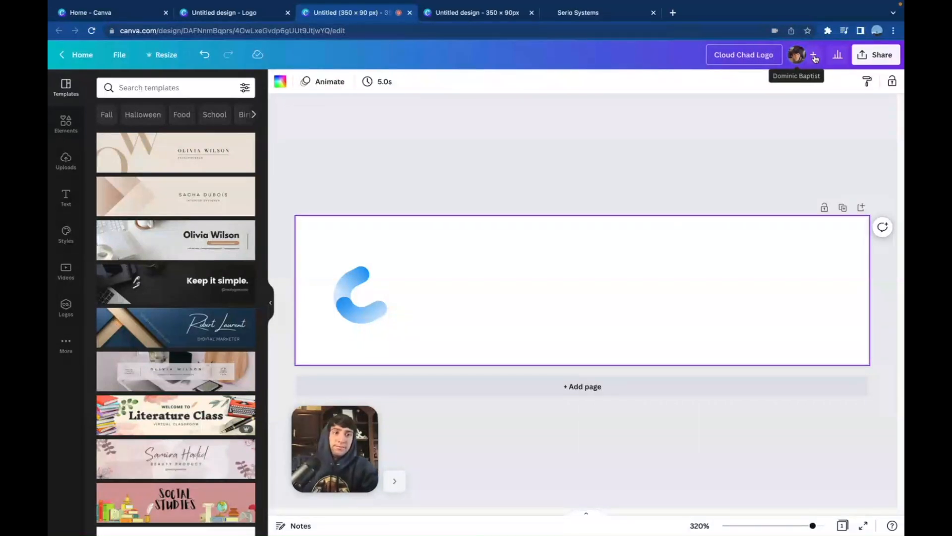
Download the logo as a PNG at size 1 with a transparent background
left_click(875, 54)
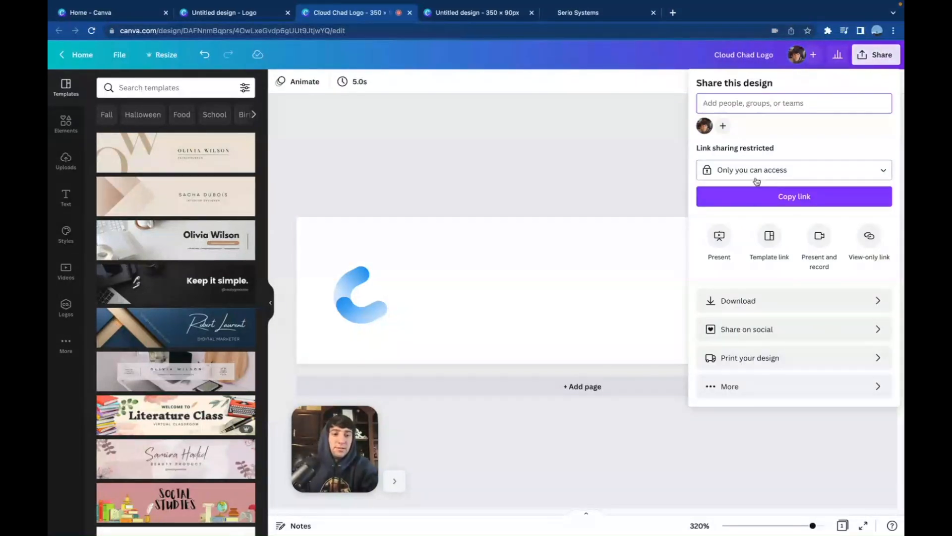
left_click(728, 300)
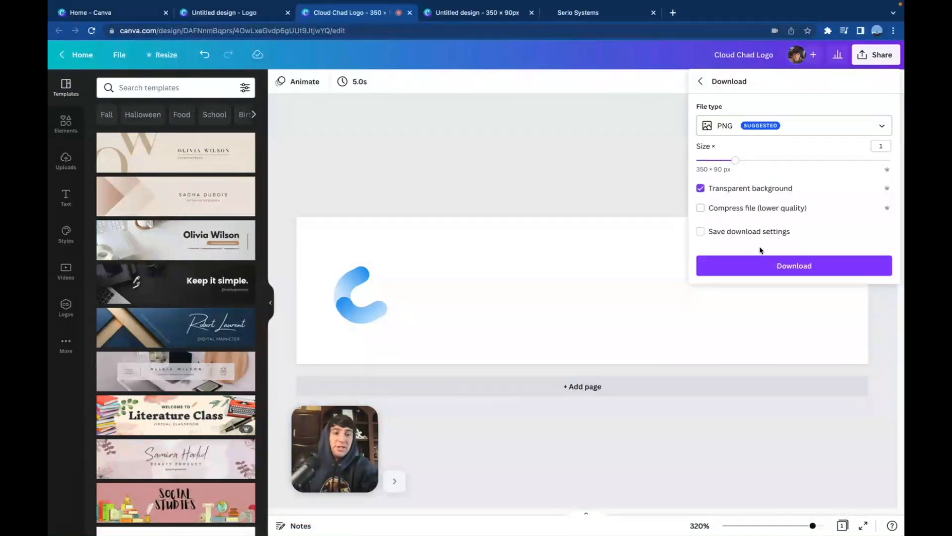
left_click(761, 266)
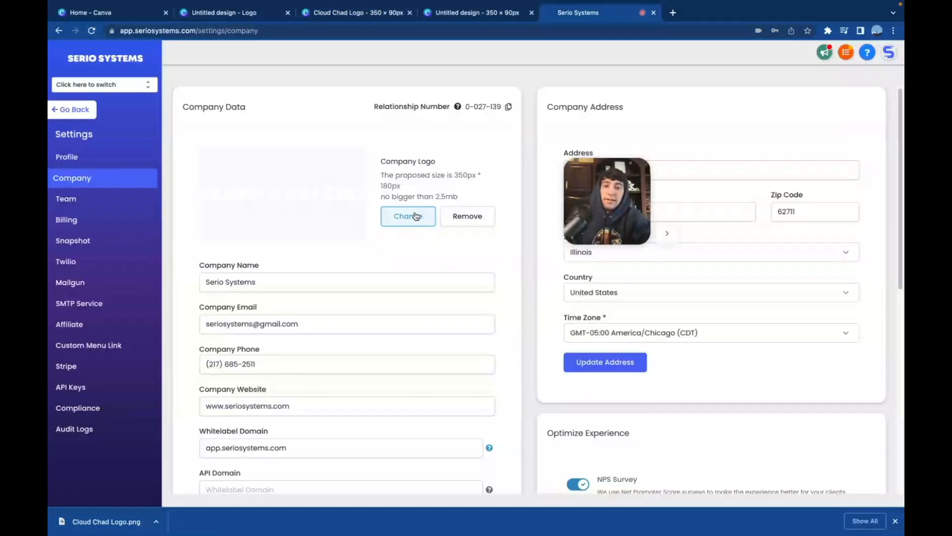
Replace the company logo in the Serio Systems company settings with the downloaded Cloud Chad Logo.png
left_click(417, 215)
left_click(397, 192)
left_click(647, 383)
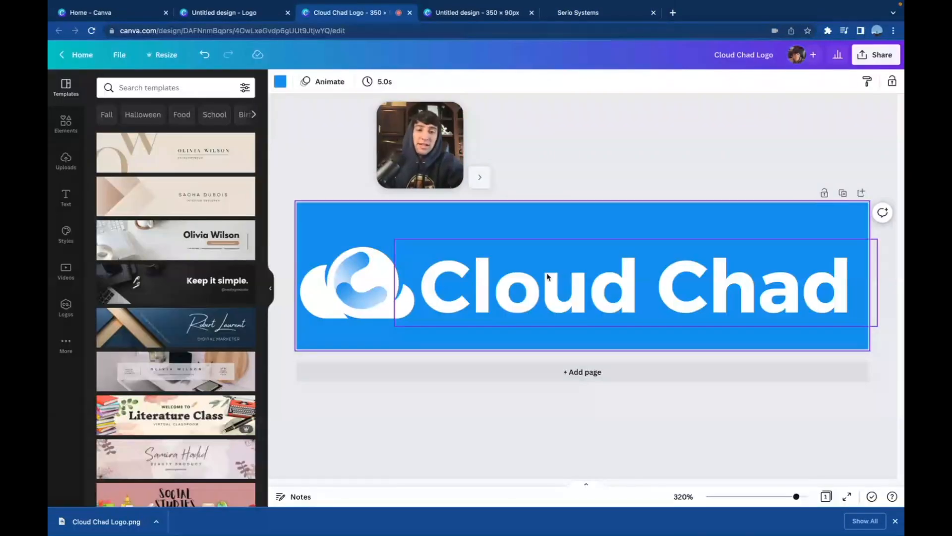
Slightly shrink the Cloud Chad text on the Canva banner and adjust its position
left_click(720, 275)
left_click_drag(394, 324, 418, 321)
left_click_drag(604, 275, 613, 280)
left_click(656, 176)
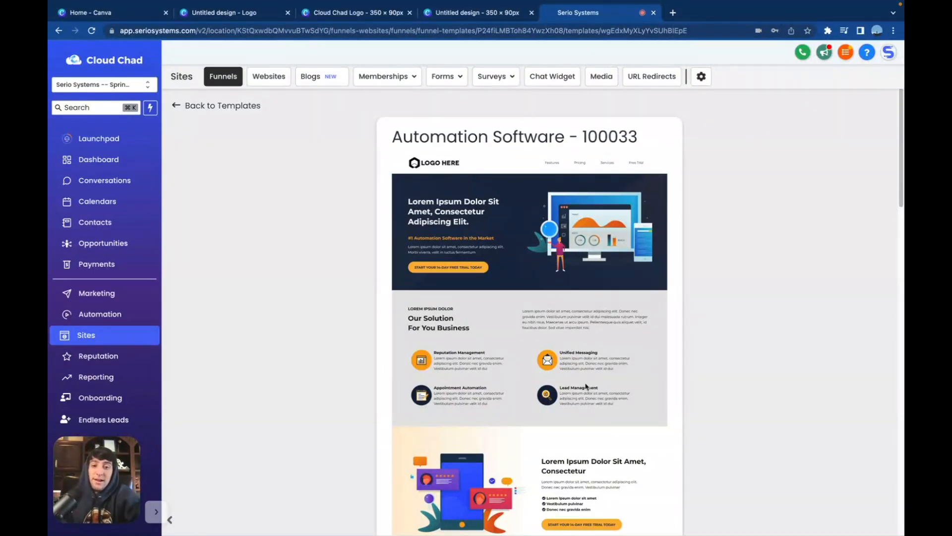
Review the Automation Software - 100033 funnel template in Serio Systems, accept its usage terms and get the template
scroll(569, 347, "down", 7)
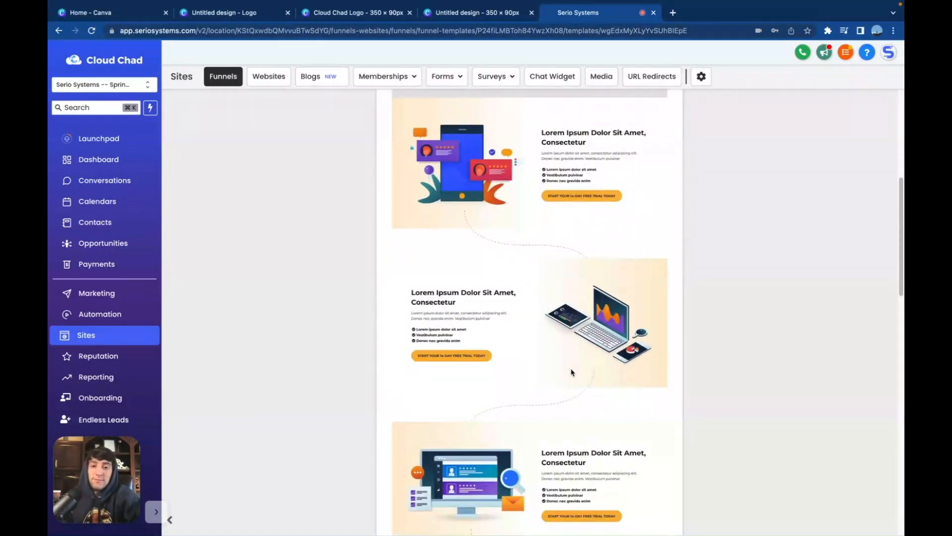
scroll(571, 372, "down", 12)
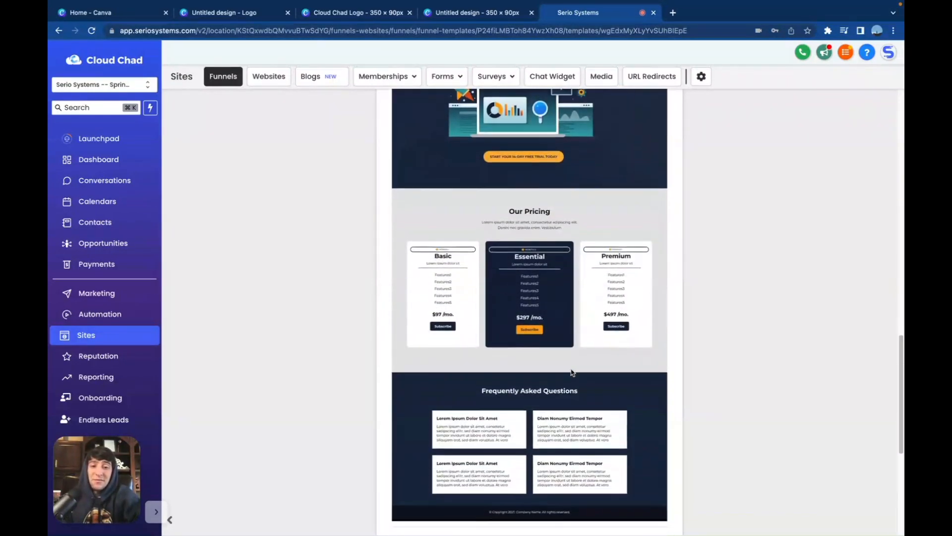
scroll(571, 372, "down", 2)
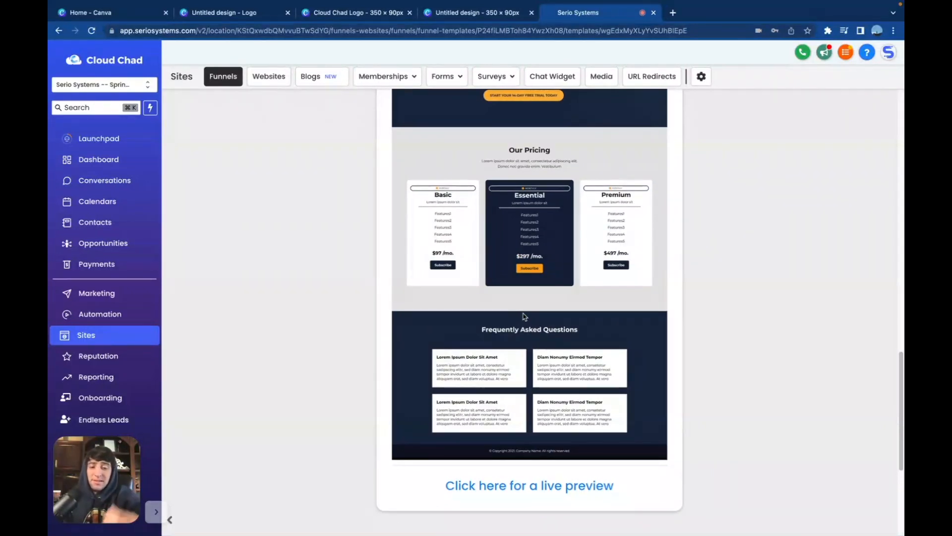
scroll(529, 457, "down", 4)
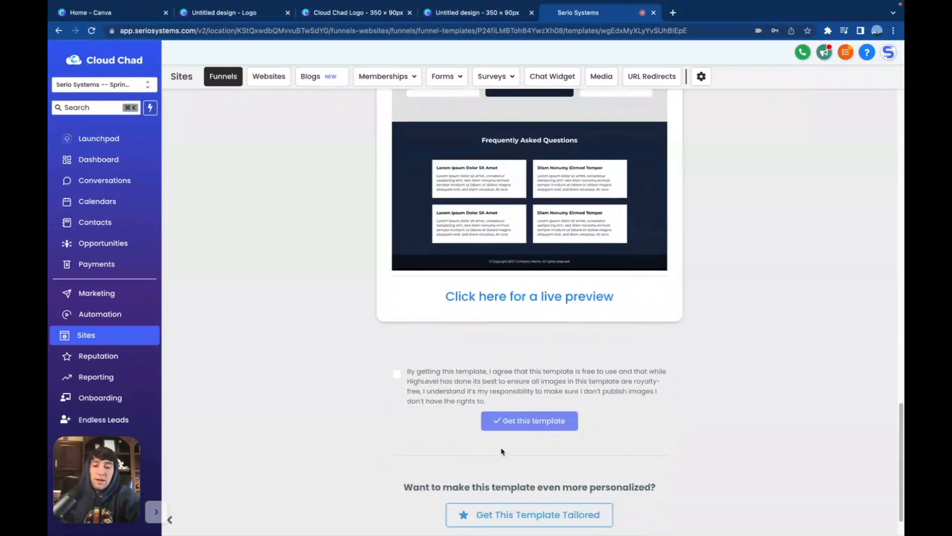
left_click(396, 357)
left_click(521, 403)
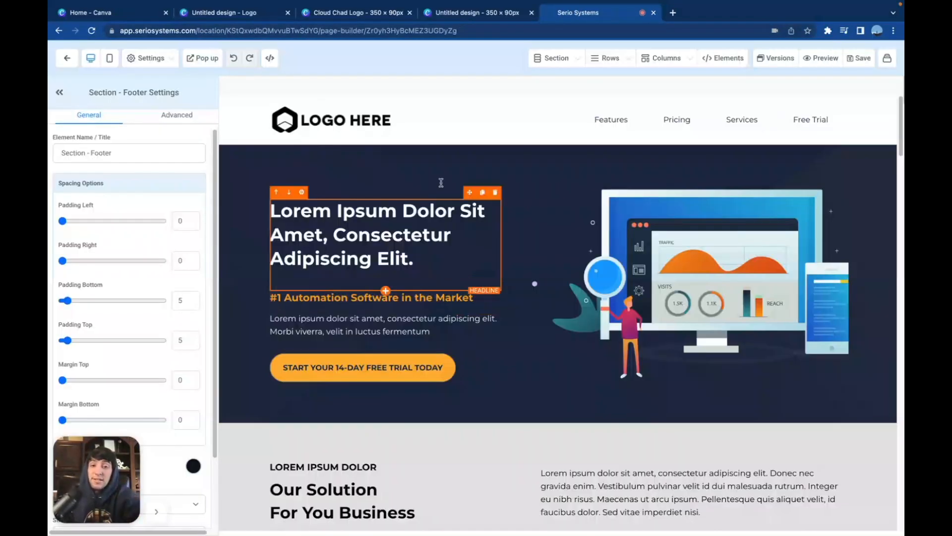
Upload the Cloud Chad logo to the media library and use it as the page navigation menu's brand logo
left_click(329, 121)
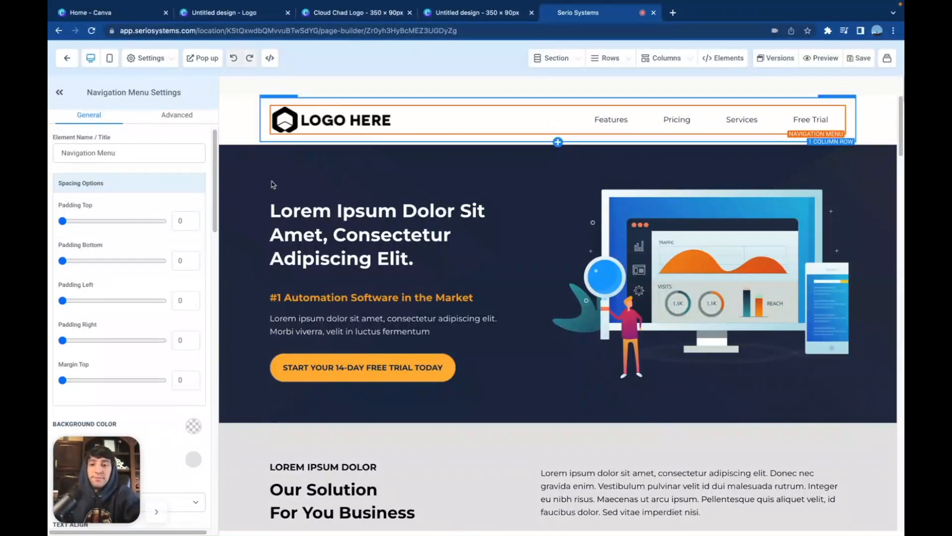
scroll(173, 408, "down", 10)
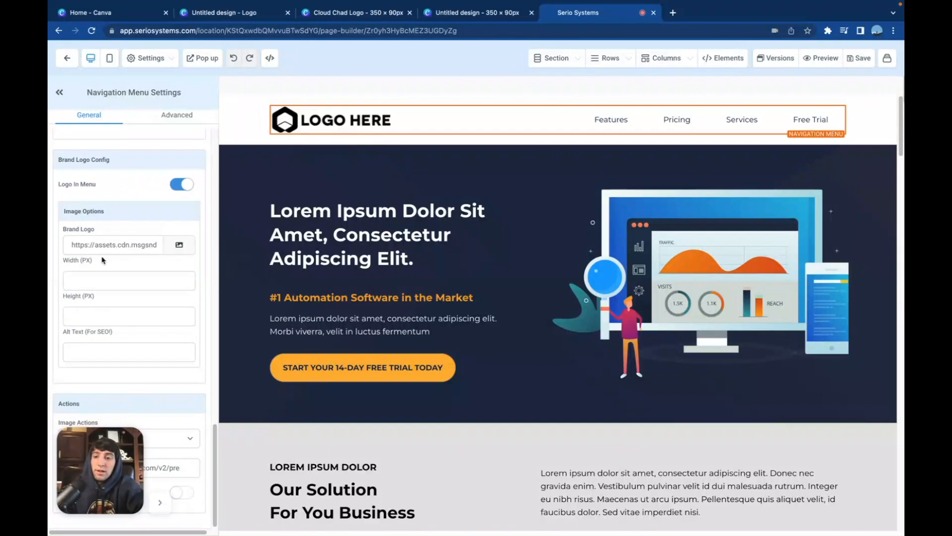
left_click(179, 244)
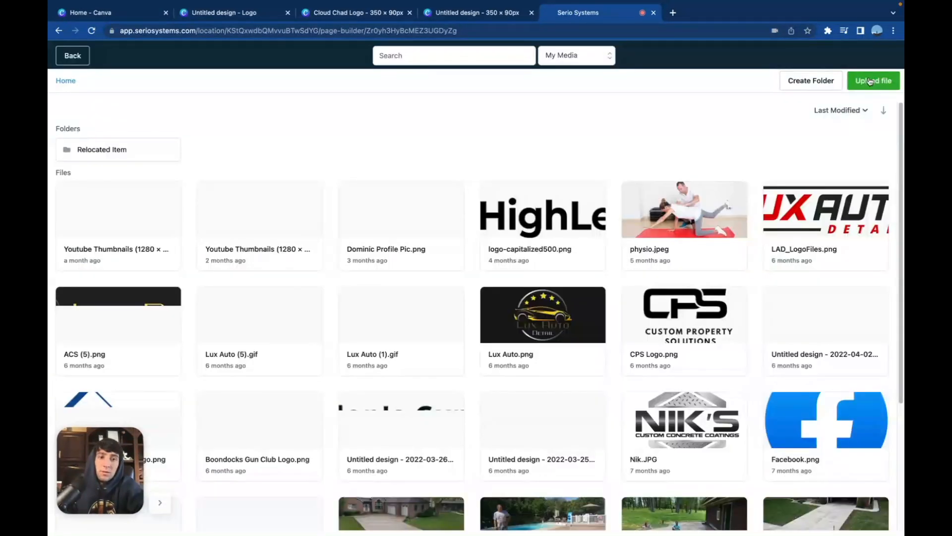
left_click(869, 81)
left_click(651, 383)
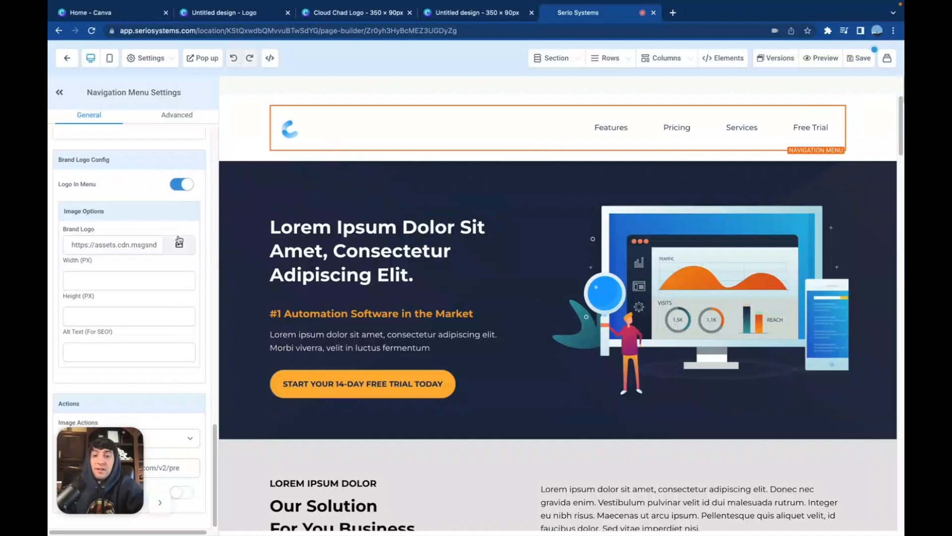
Try blue and dark navy backgrounds for the navigation menu, settle on orange, and give the header section the same orange background
scroll(180, 240, "up", 10)
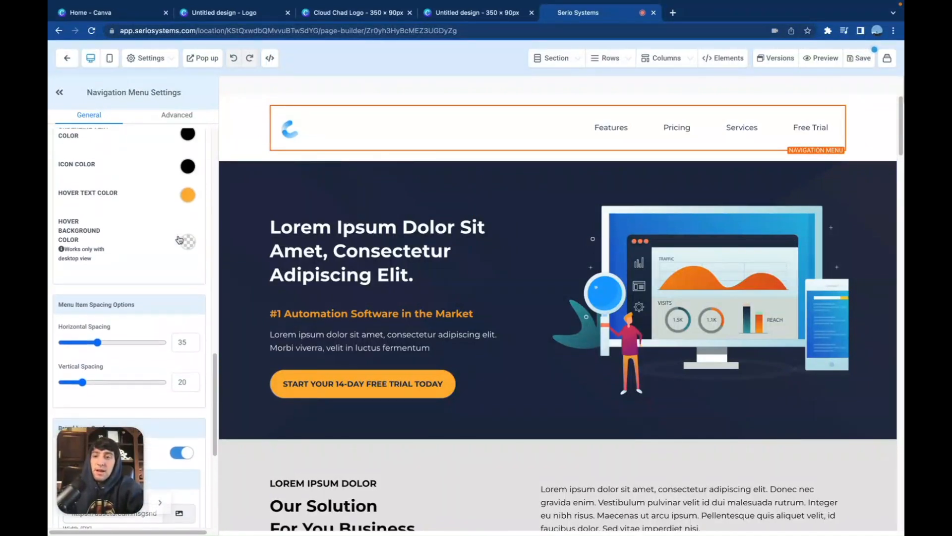
scroll(180, 240, "down", 12)
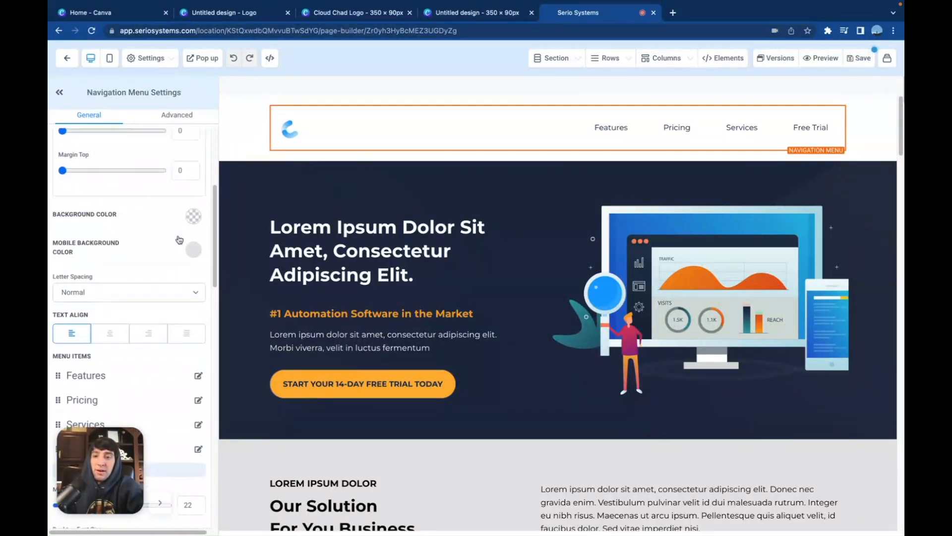
left_click(194, 312)
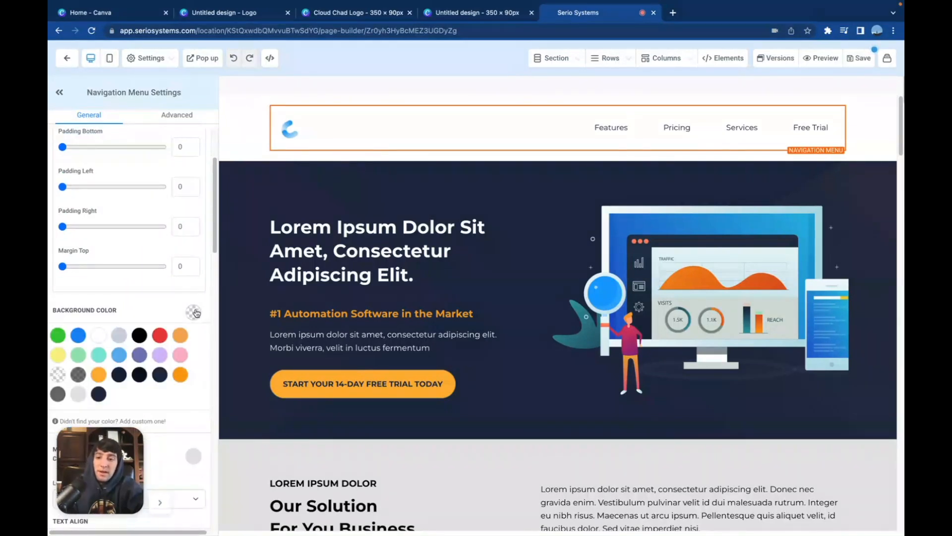
left_click(78, 336)
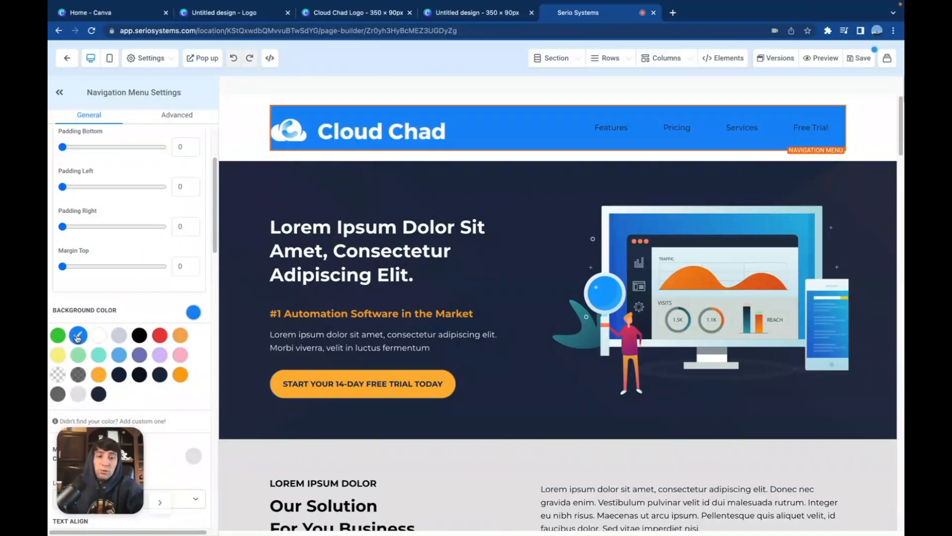
left_click(98, 394)
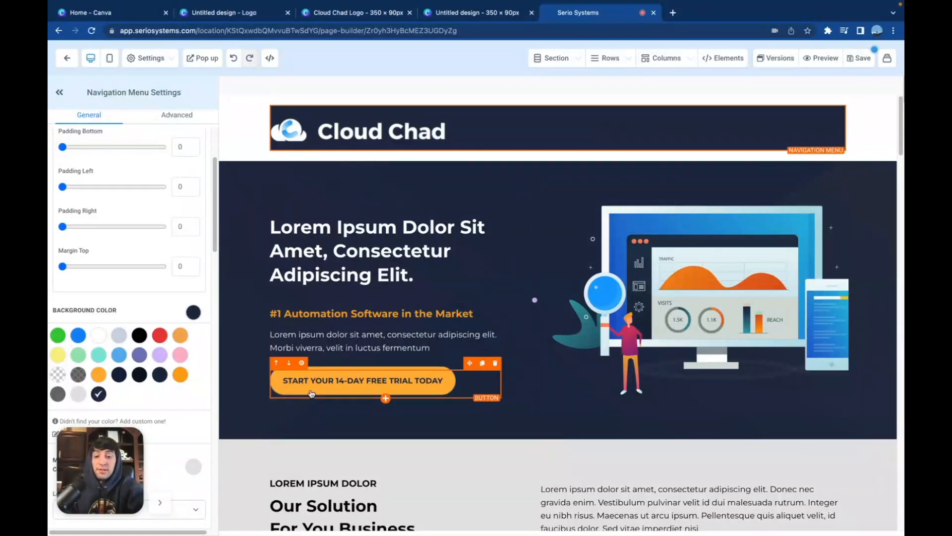
left_click(98, 375)
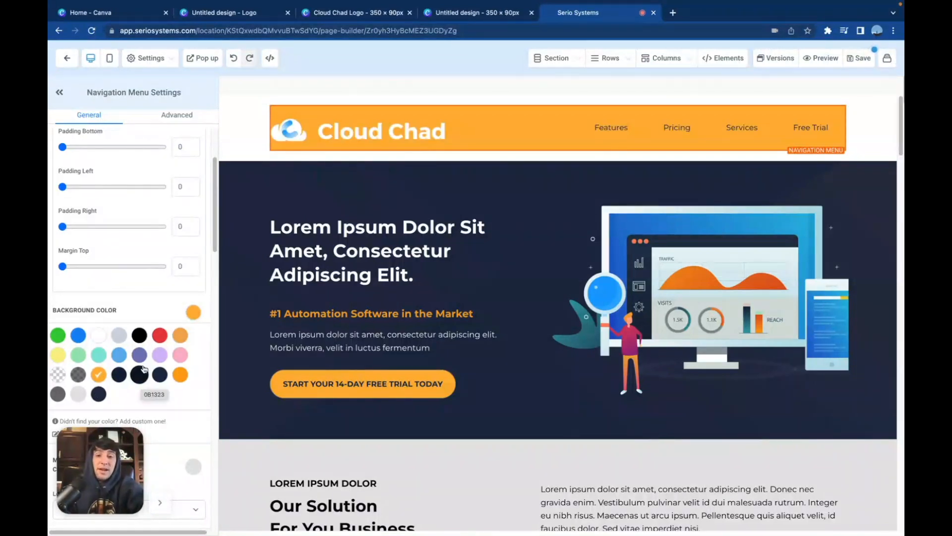
left_click(242, 143)
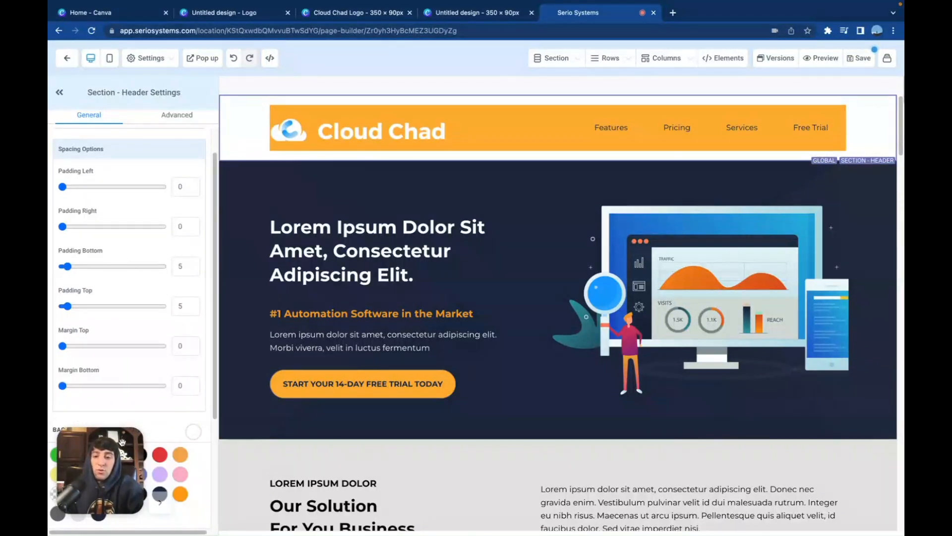
left_click(99, 493)
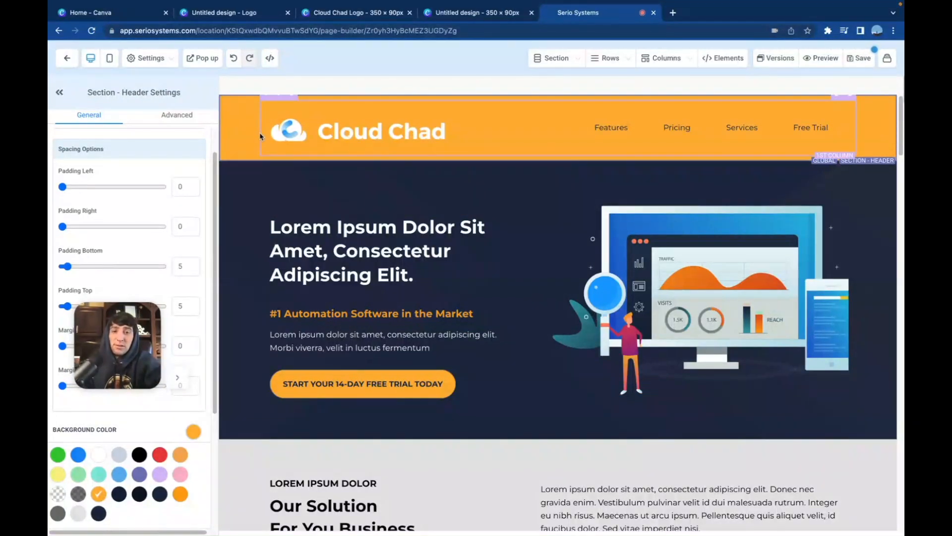
Set the navigation menu logo's width to 350 px and increase it gradually to about 404 px
left_click(332, 127)
scroll(119, 342, "down", 10)
left_click(116, 376)
type("350")
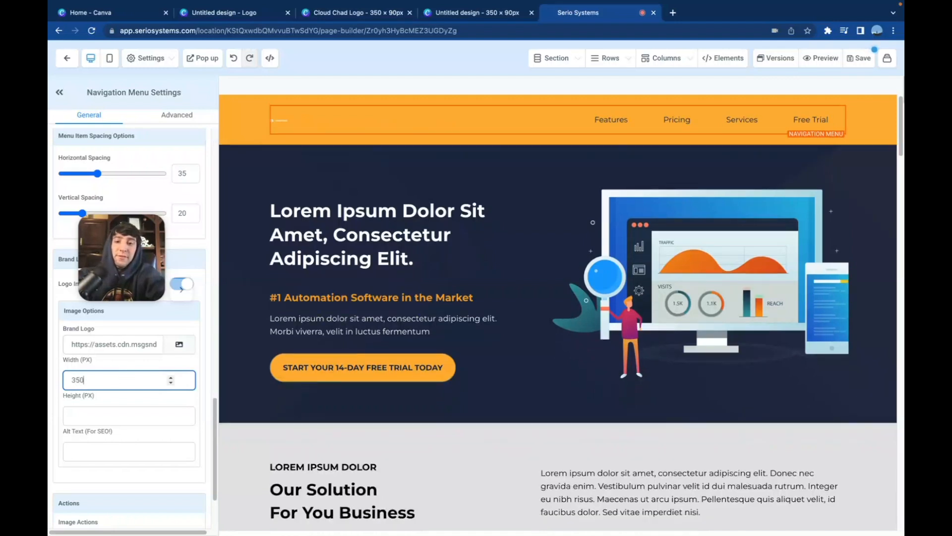
left_click(171, 378)
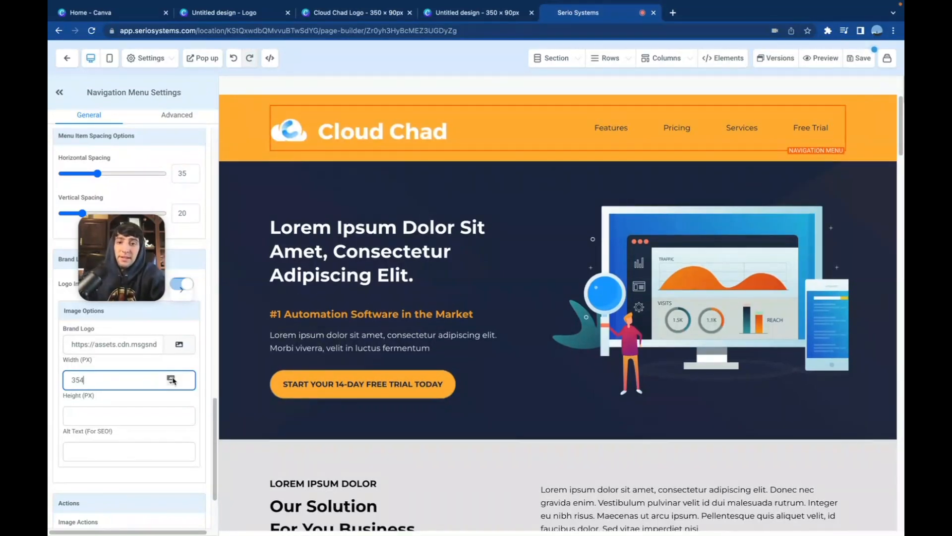
left_click(171, 377)
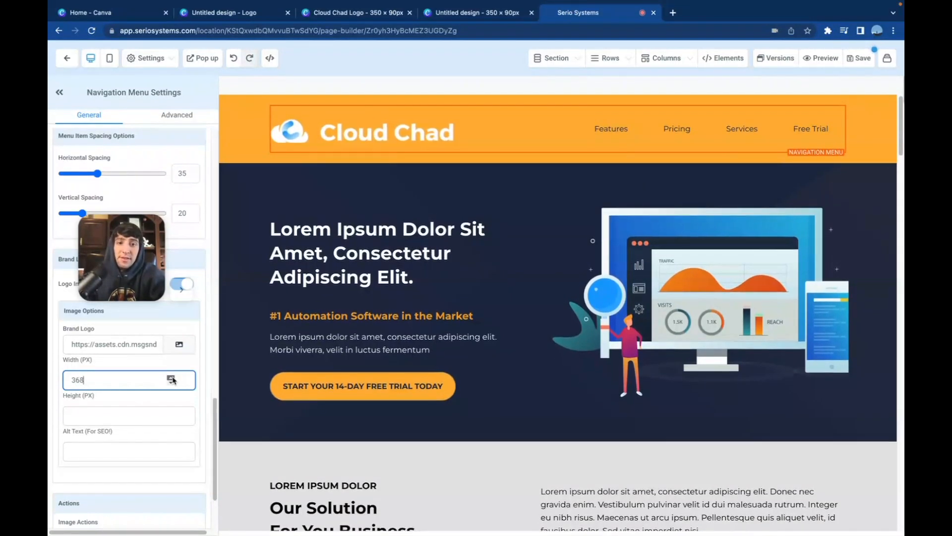
left_click(171, 377)
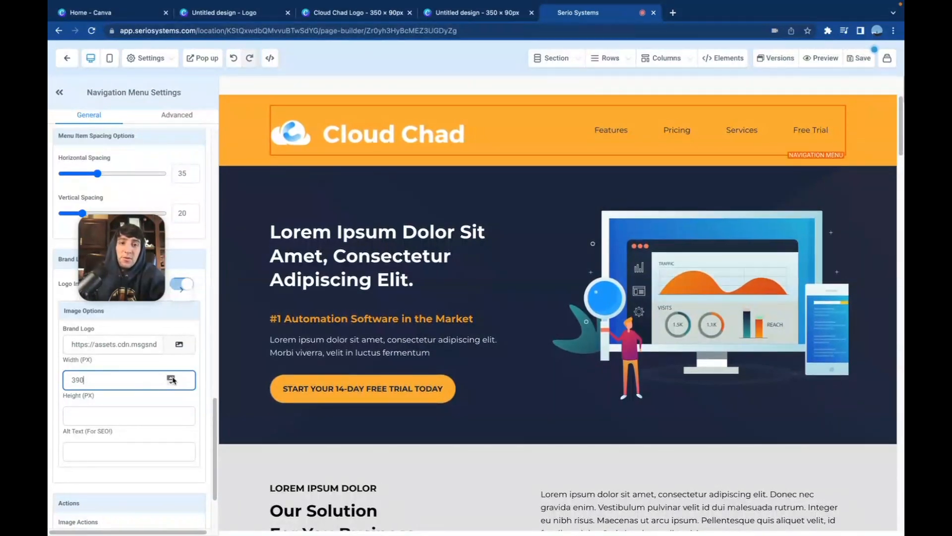
left_click(171, 378)
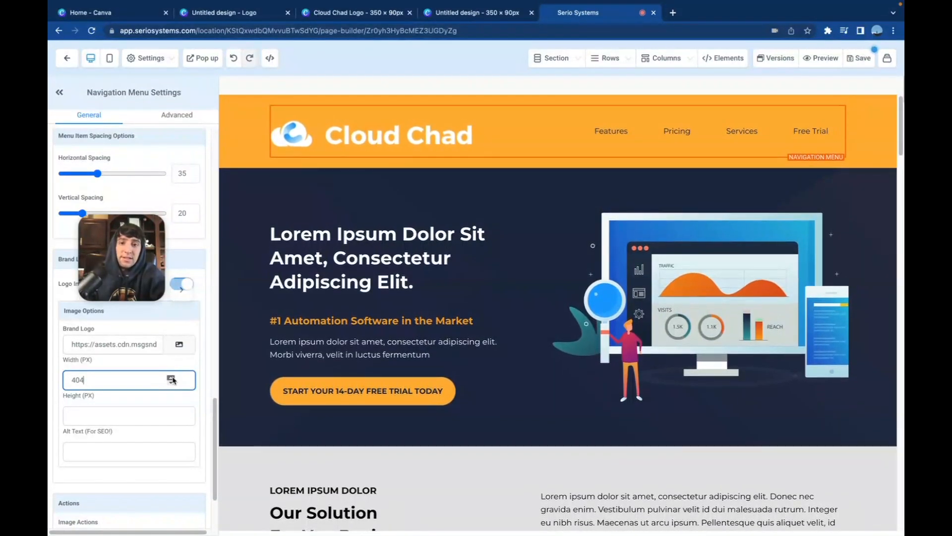
Reduce the header section's bottom and top padding to 0
left_click(245, 154)
scroll(119, 298, "up", 1)
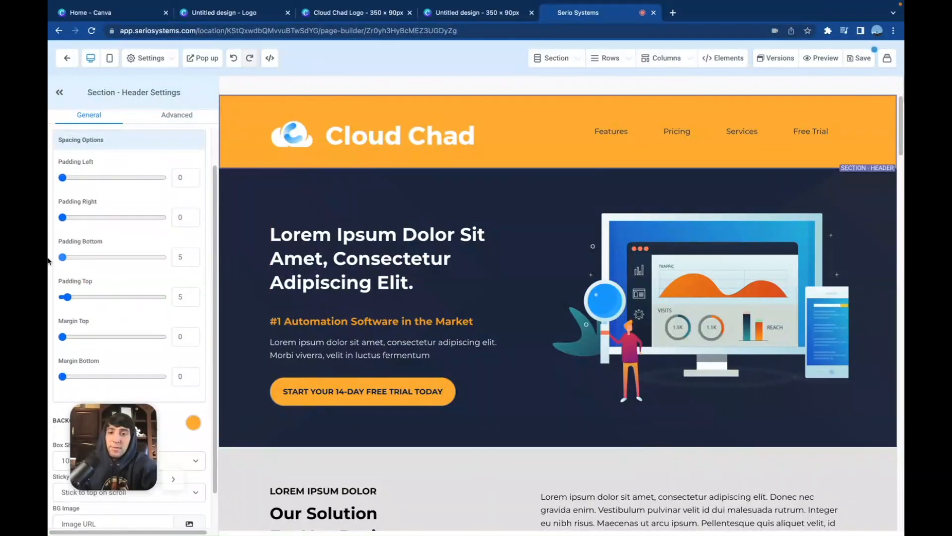
left_click_drag(65, 257, 59, 257)
left_click_drag(68, 297, 48, 298)
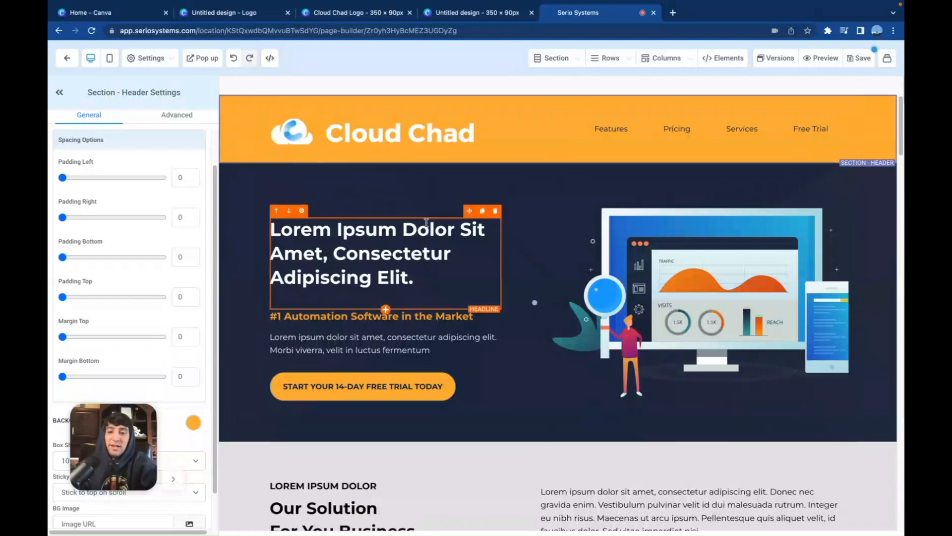
Examine the funnel page from the hero through the features, image sections and pricing plans, and return to the header
scroll(426, 223, "down", 1)
scroll(421, 248, "down", 6)
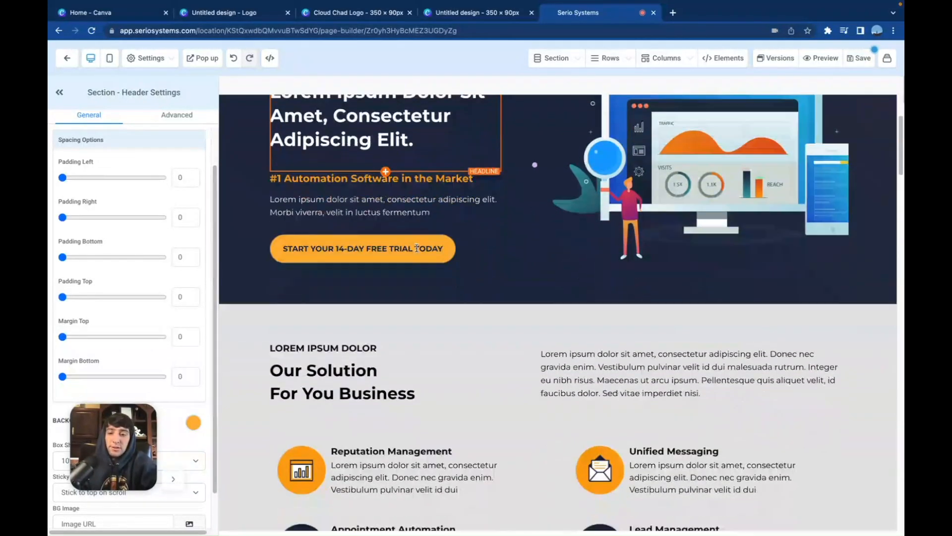
scroll(467, 299, "down", 7)
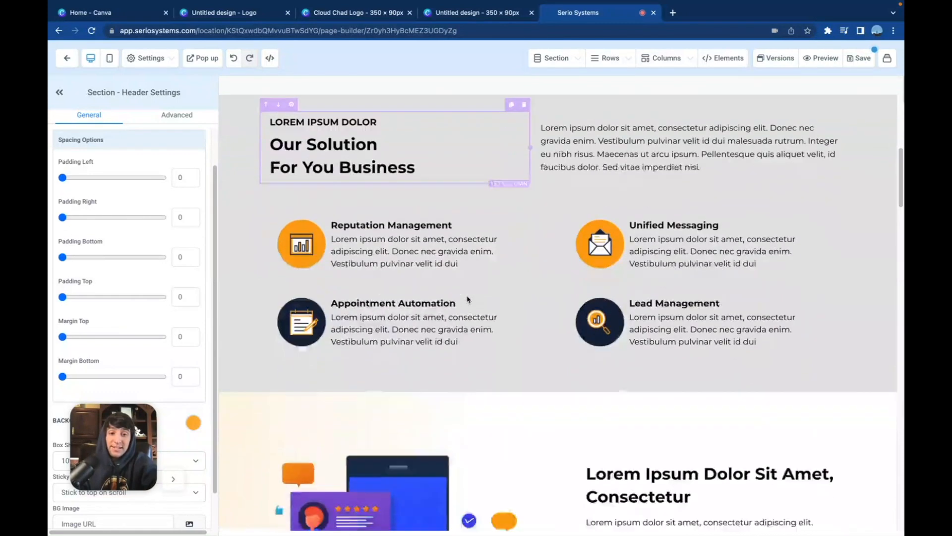
scroll(467, 299, "down", 8)
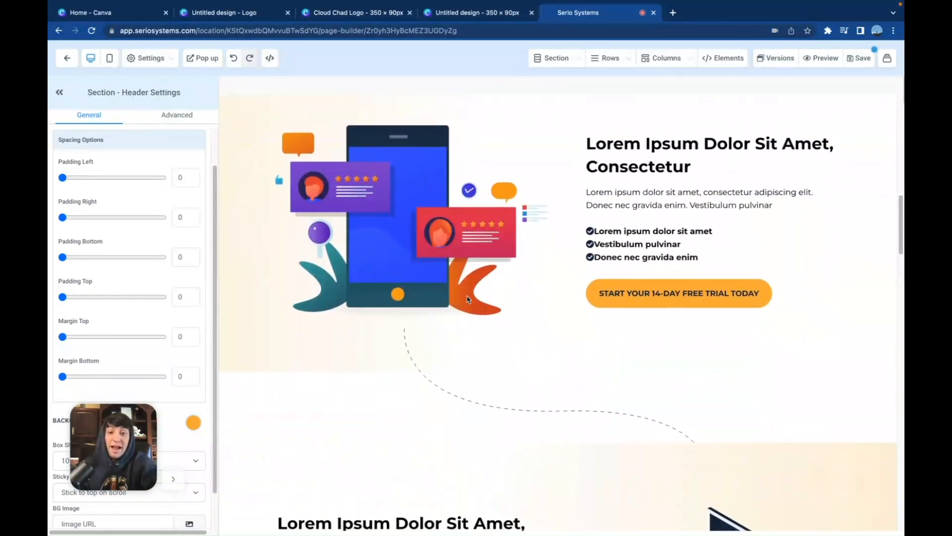
scroll(467, 299, "down", 10)
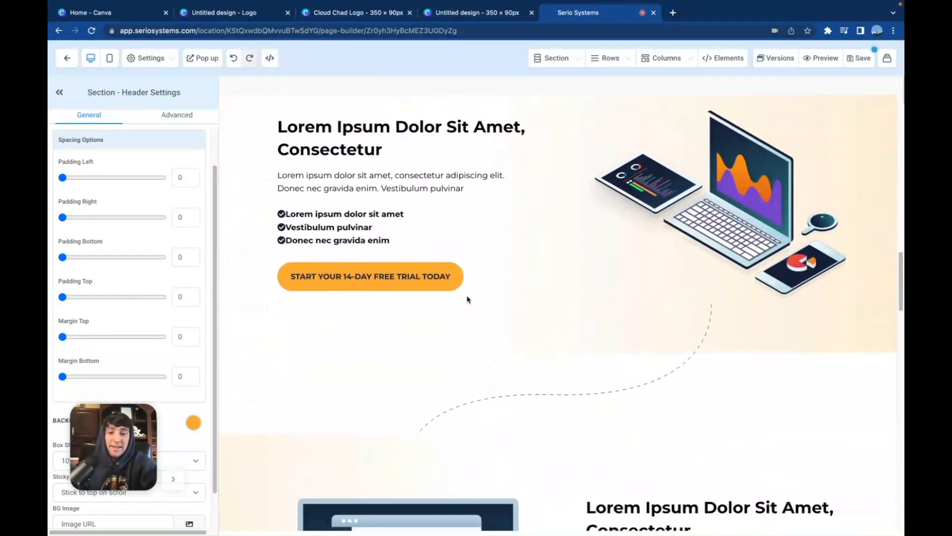
scroll(467, 299, "down", 16)
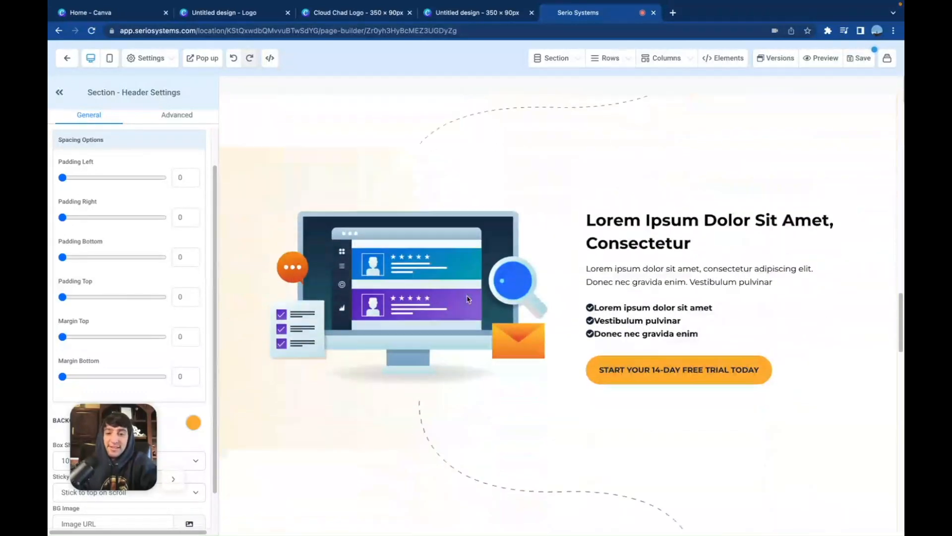
scroll(468, 298, "down", 1)
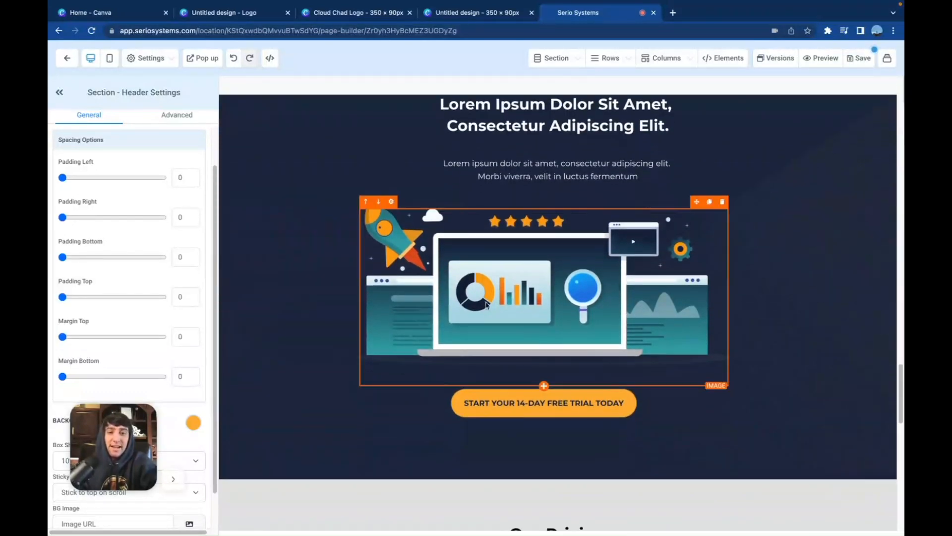
scroll(485, 308, "down", 15)
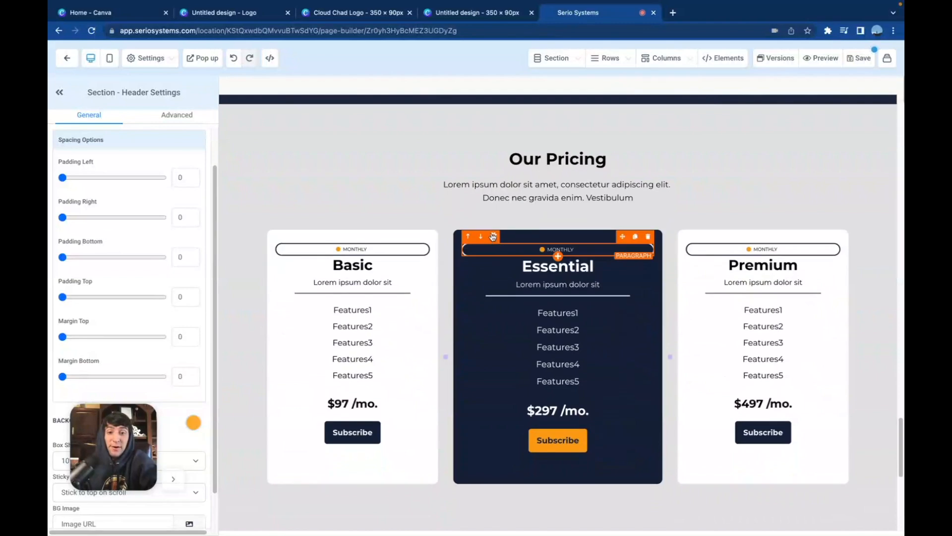
scroll(493, 237, "down", 4)
scroll(492, 236, "up", 20)
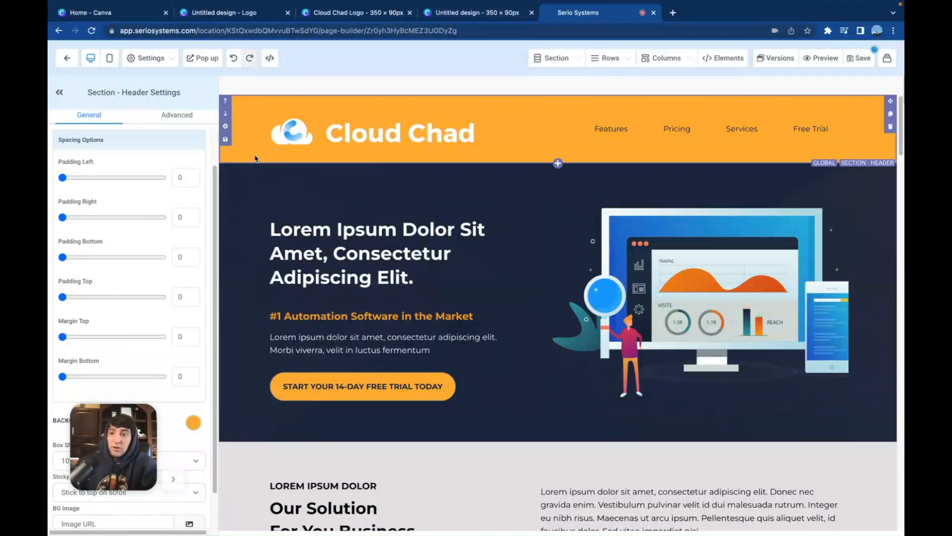
Switch the funnel page to its mobile layout and examine how its sections are arranged
left_click(110, 58)
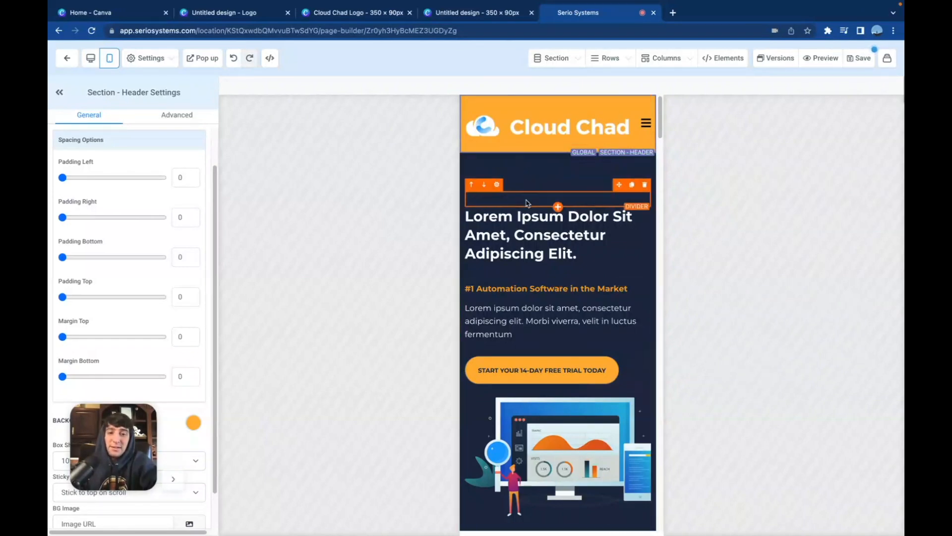
scroll(546, 224, "down", 4)
scroll(545, 208, "up", 4)
scroll(528, 159, "down", 1)
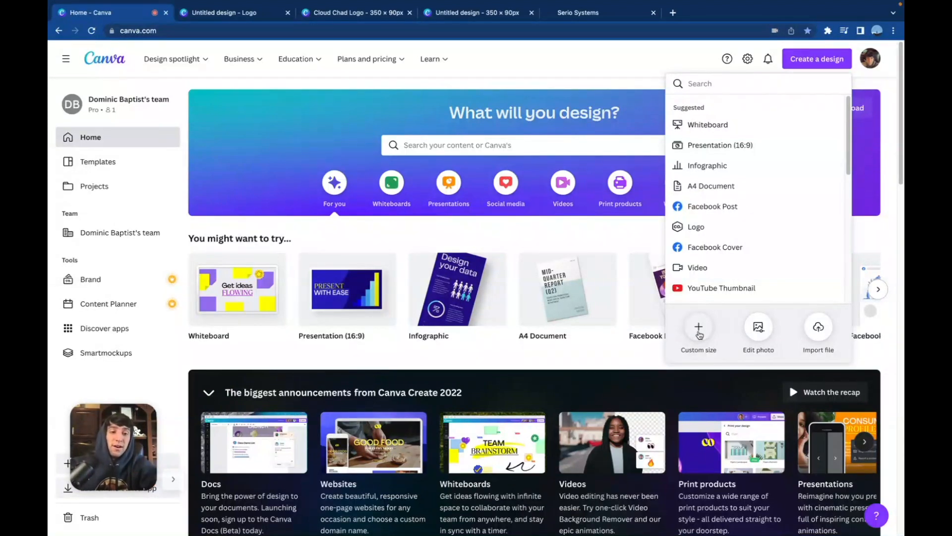
In Canva, create a new custom-size design of 4000 × 4000 px
left_click(699, 327)
type("4000")
key("Tab")
type("4000")
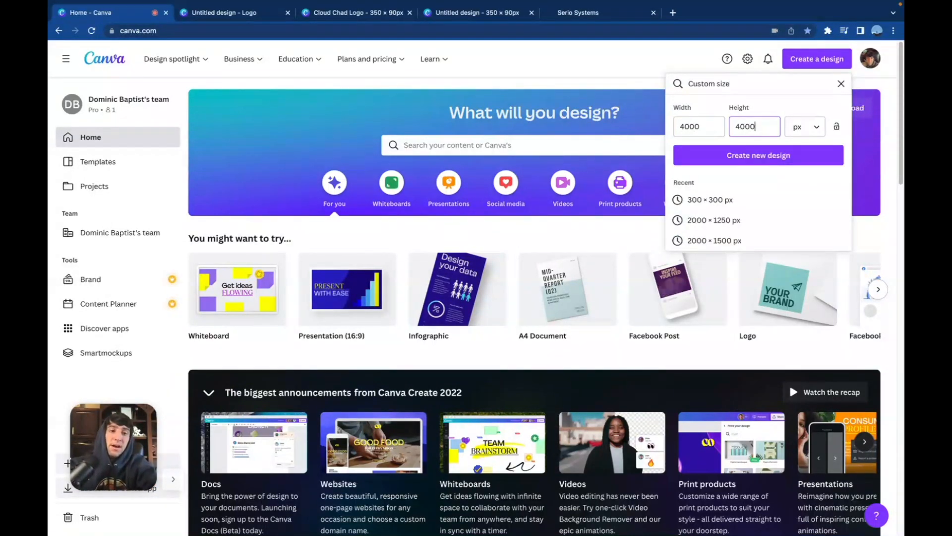
left_click(752, 154)
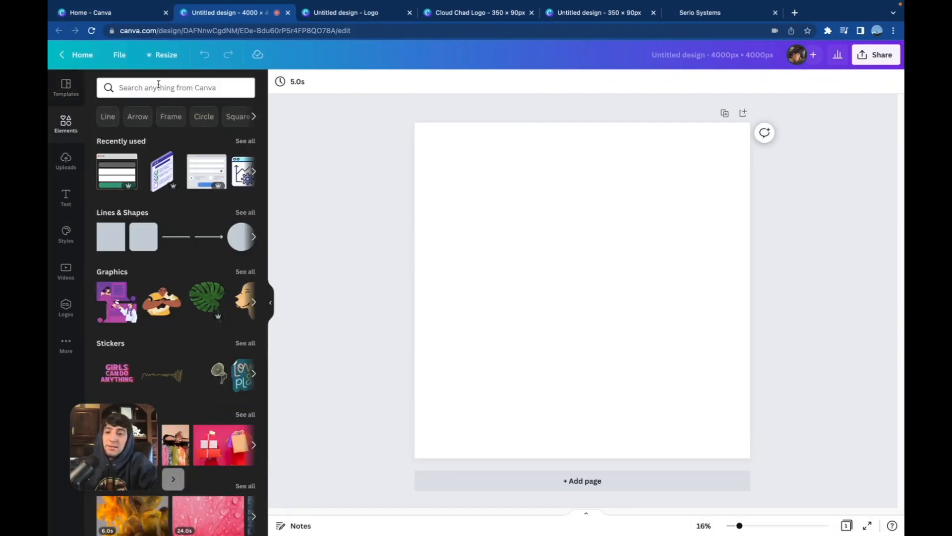
Search the design elements for "automation" and look through the graphics, photos and videos
left_click(159, 87)
type("automation")
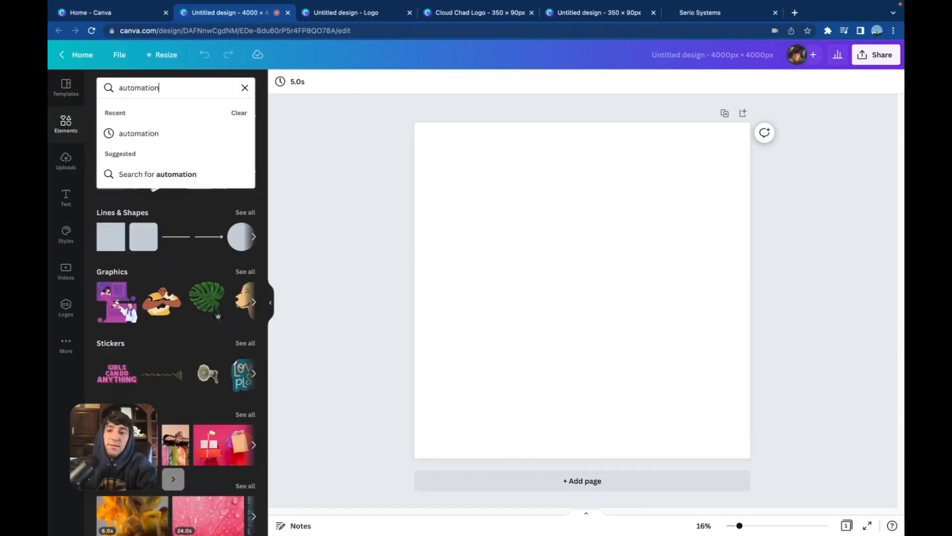
key("Return")
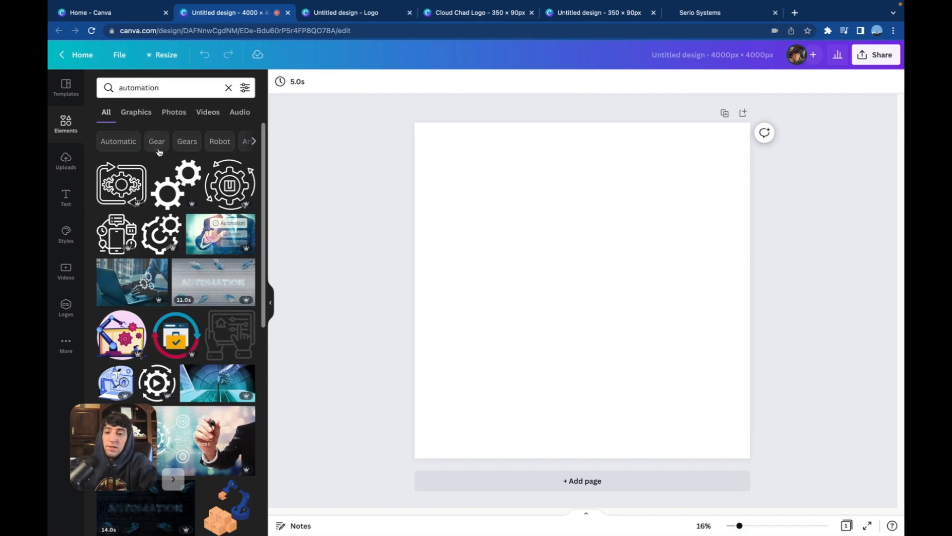
scroll(195, 311, "down", 6)
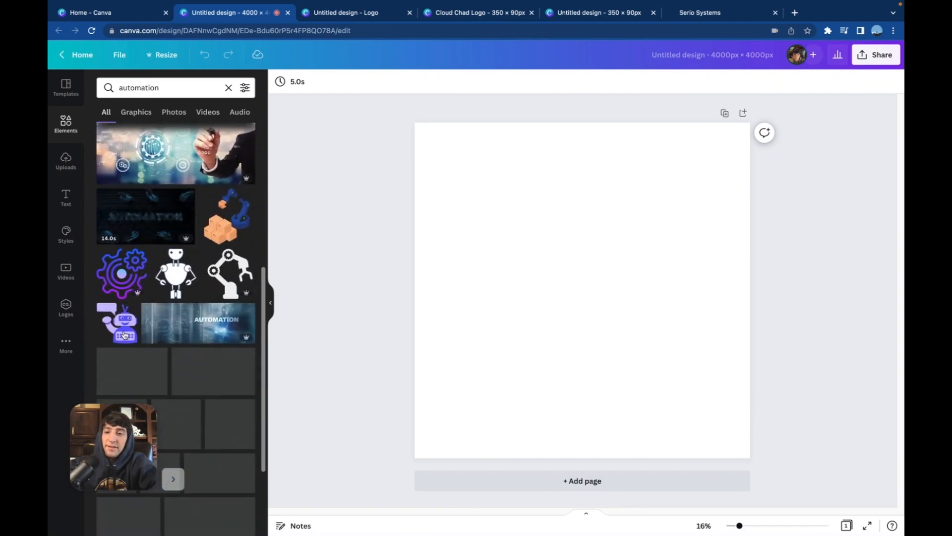
scroll(168, 347, "down", 5)
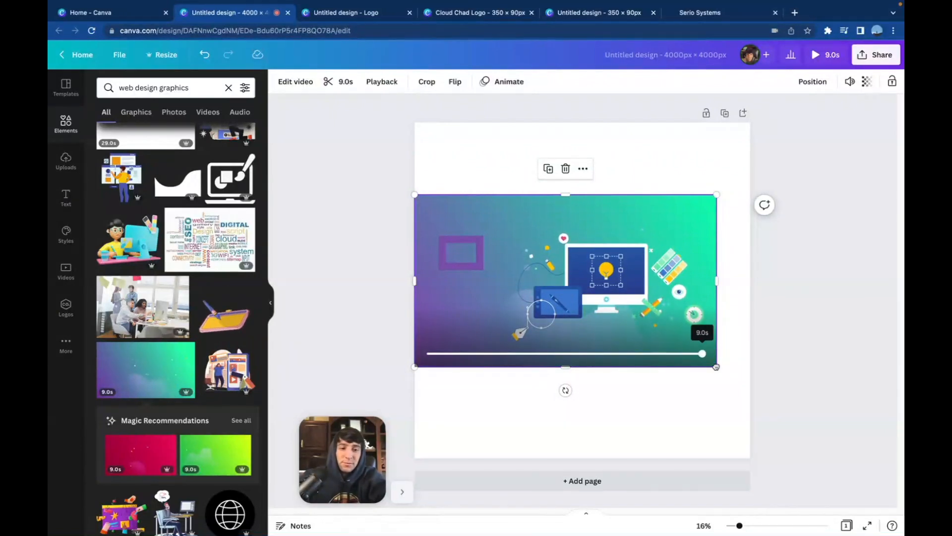
Enlarge the web design video to span the full width of the 4000 × 4000 px canvas and scrub through its playback
left_click_drag(717, 367, 748, 388)
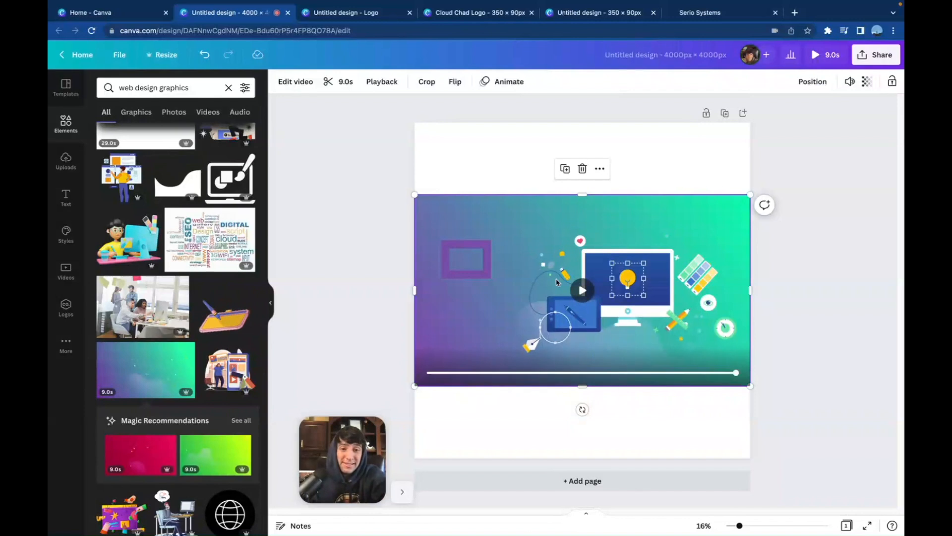
left_click_drag(735, 376, 545, 379)
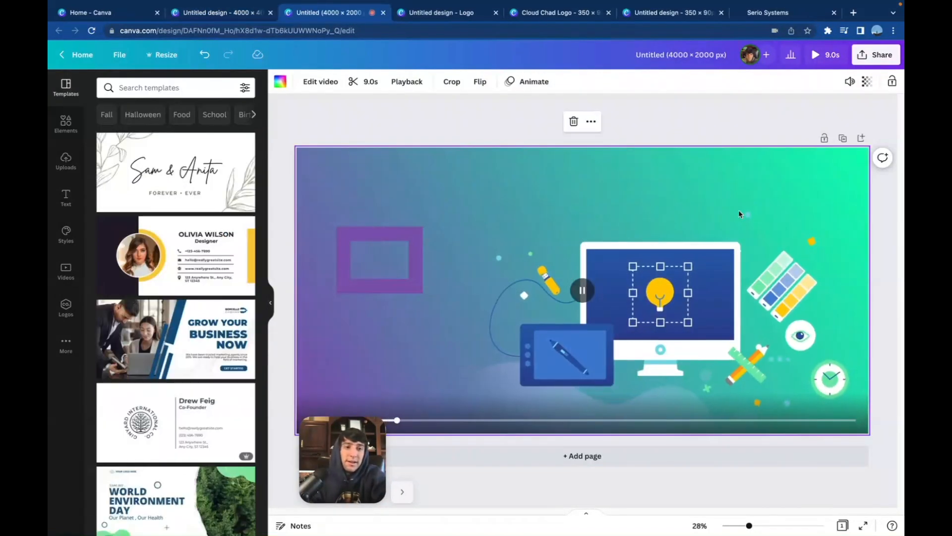
Download the 4000 × 2000 px design as a GIF and use it as the hero image of the Serio Systems funnel page
left_click(876, 55)
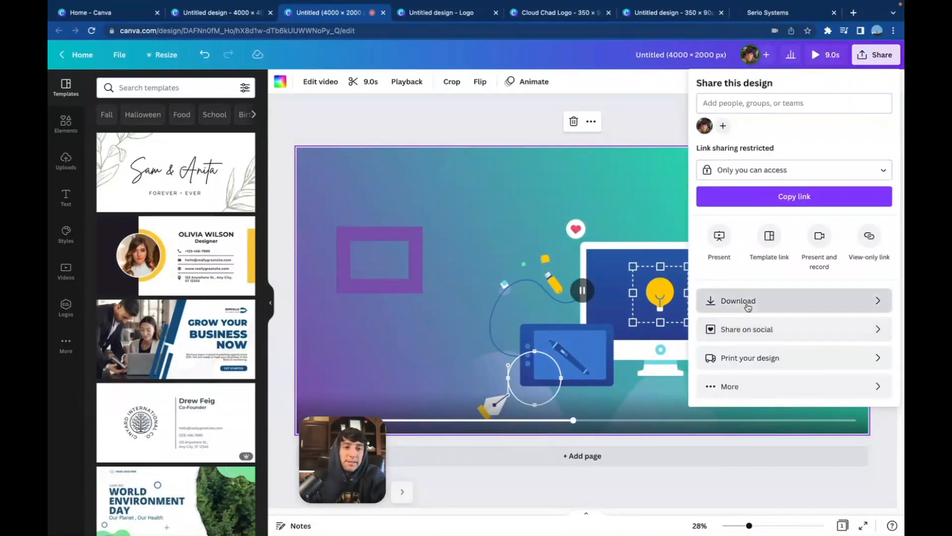
left_click(744, 300)
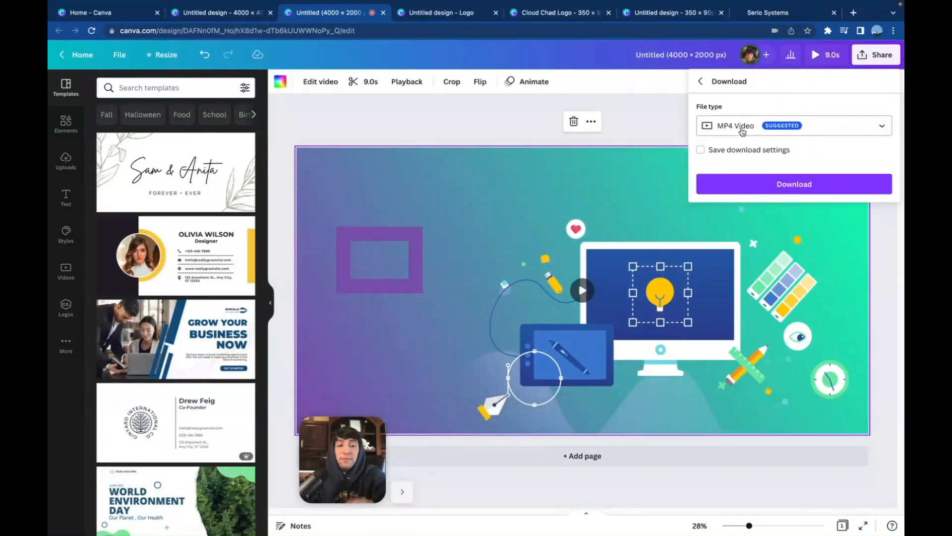
left_click(743, 131)
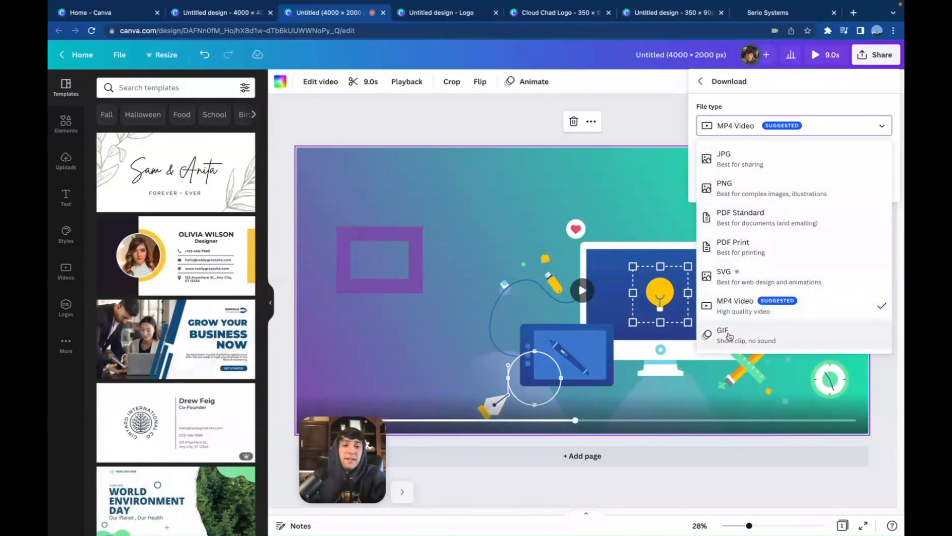
left_click(729, 336)
left_click(777, 192)
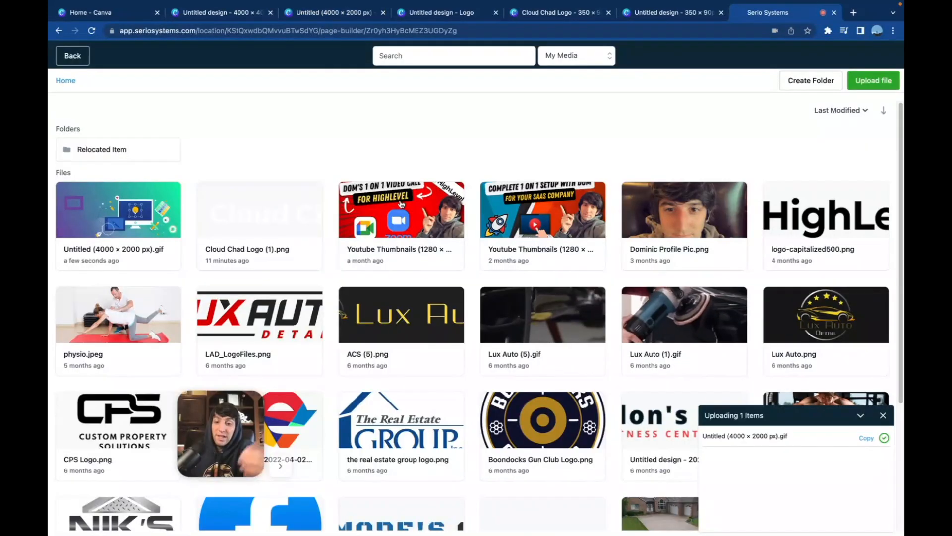
left_click(113, 210)
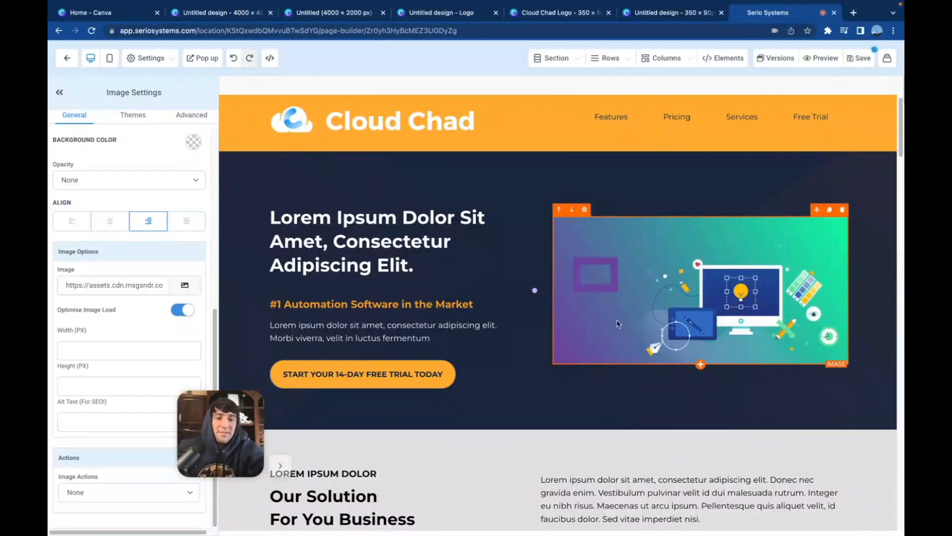
Switch the funnel page to its mobile layout and examine how the hero graphic and the feature sections are arranged
left_click(110, 58)
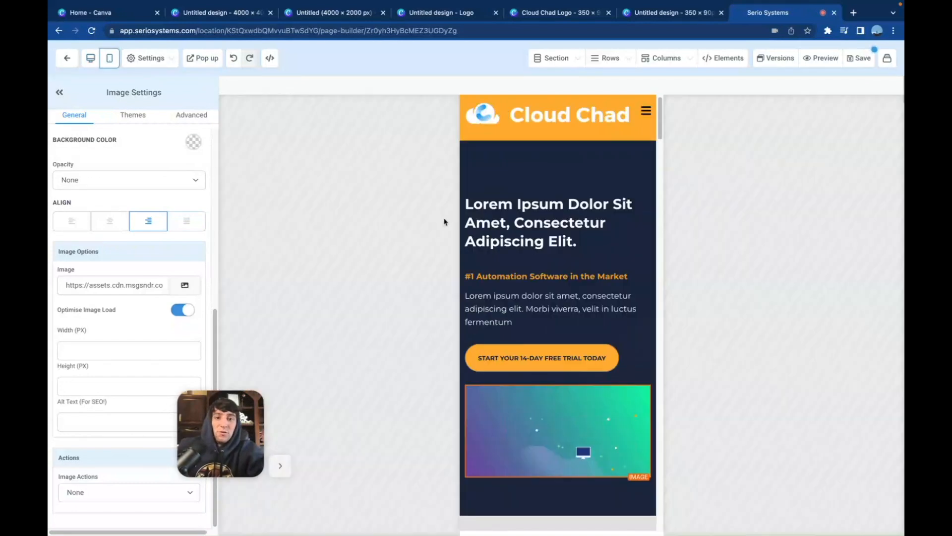
scroll(558, 322, "down", 3)
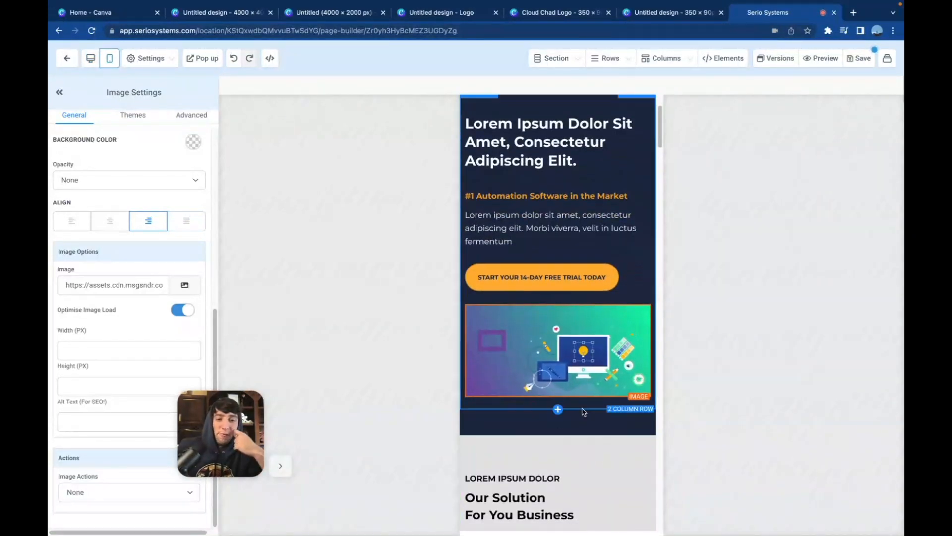
scroll(584, 412, "down", 10)
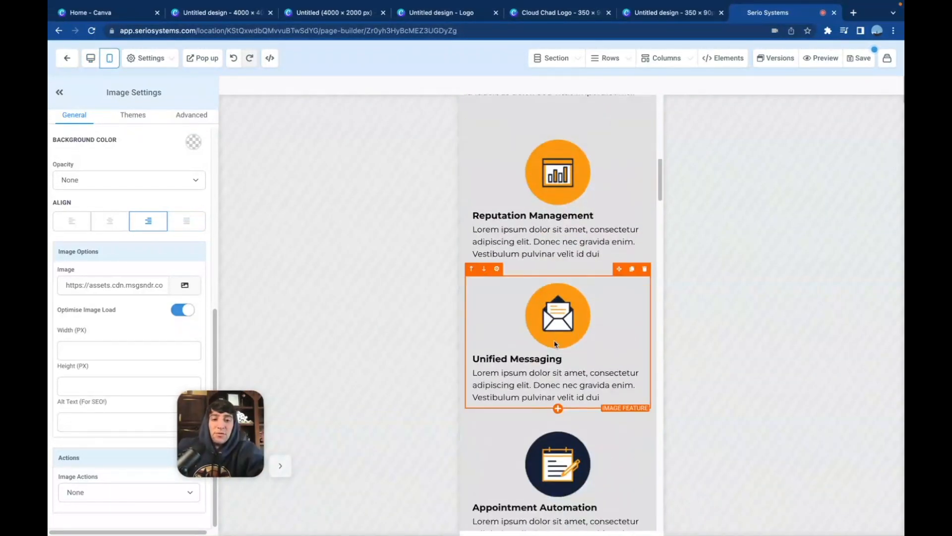
scroll(565, 336, "down", 10)
scroll(550, 351, "down", 2)
scroll(550, 351, "up", 12)
scroll(549, 352, "up", 10)
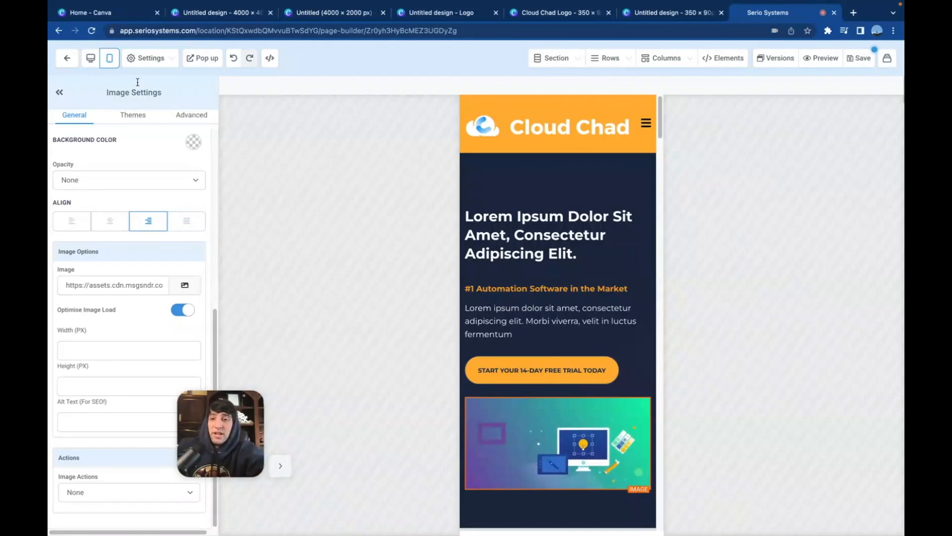
In Canva, resize the 4000 × 2000 px web design graphic to a custom size of 4000 × 3000 px
left_click(362, 13)
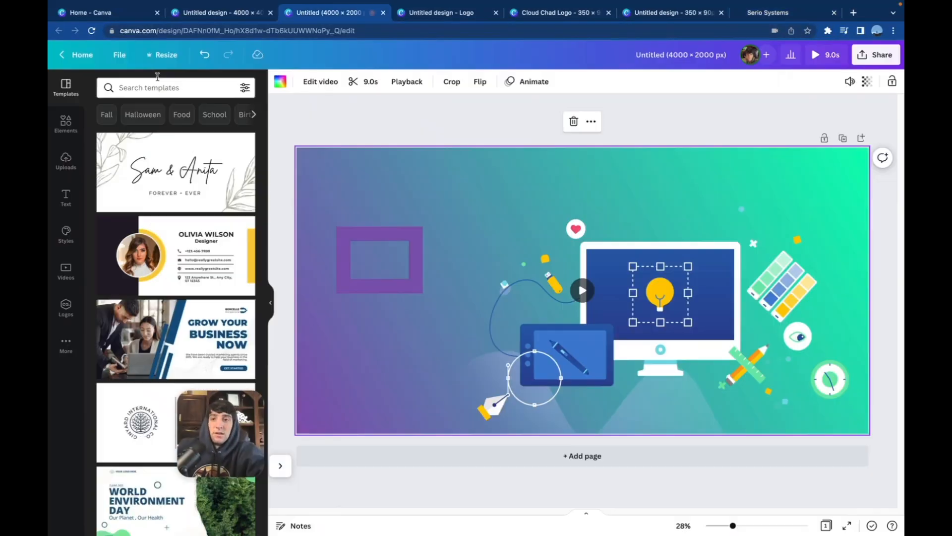
left_click(167, 57)
double_click(226, 141)
type("0")
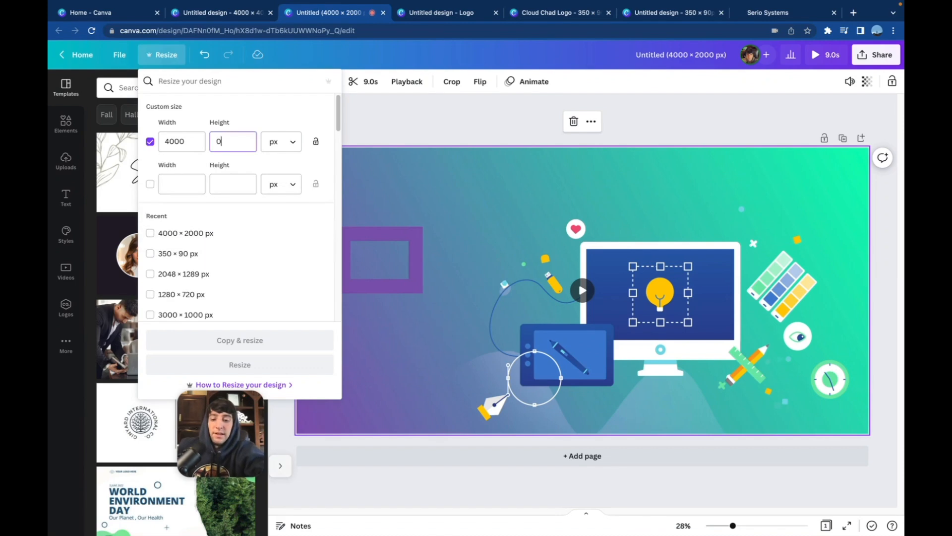
type("000")
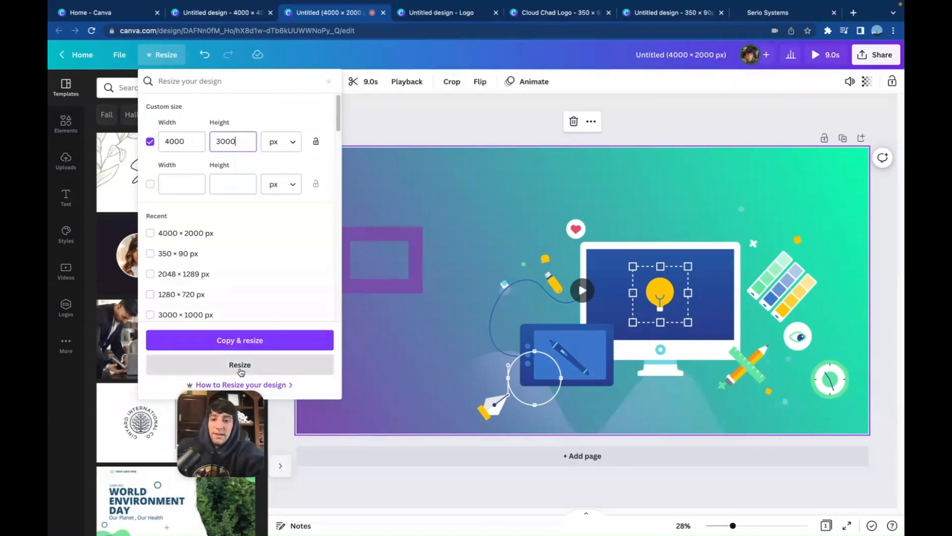
left_click(240, 365)
Download the resized design in GIF format
left_click(876, 54)
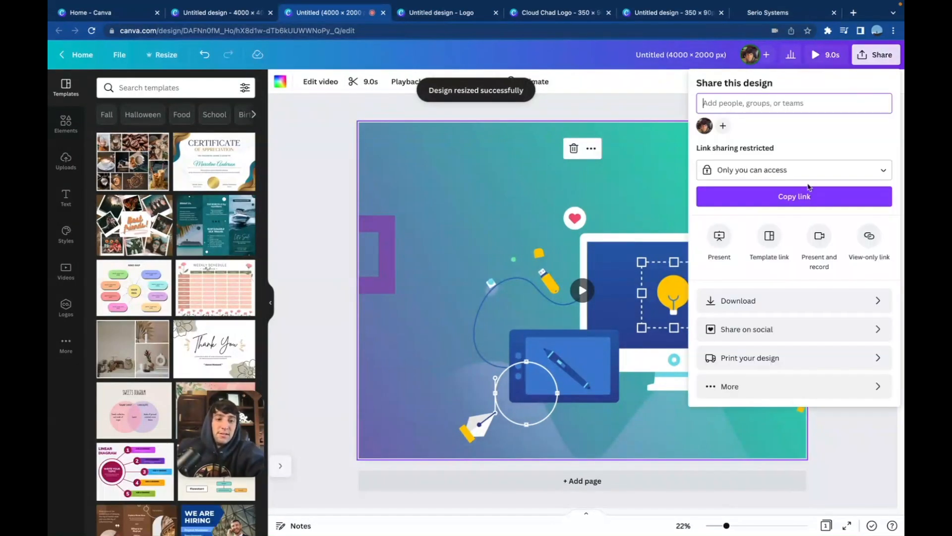
left_click(759, 300)
left_click(774, 126)
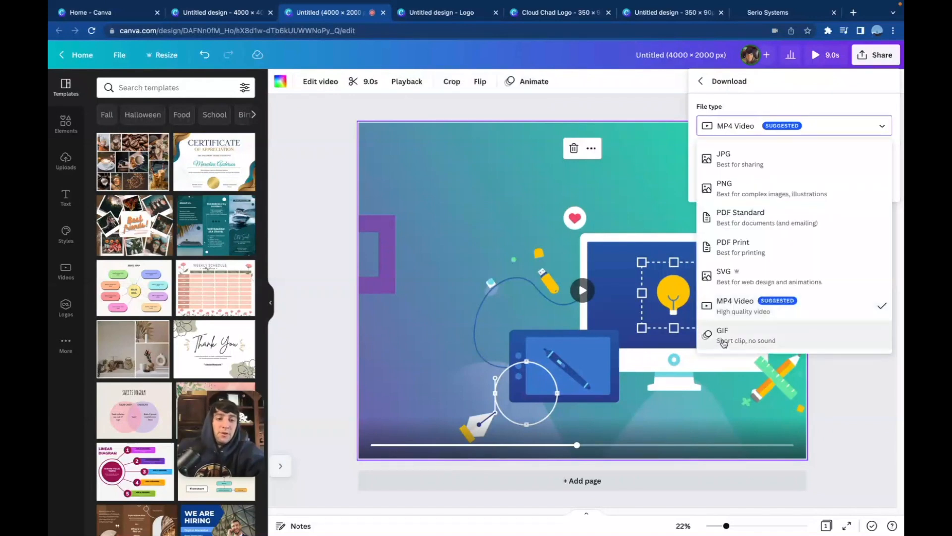
left_click(724, 333)
left_click(747, 193)
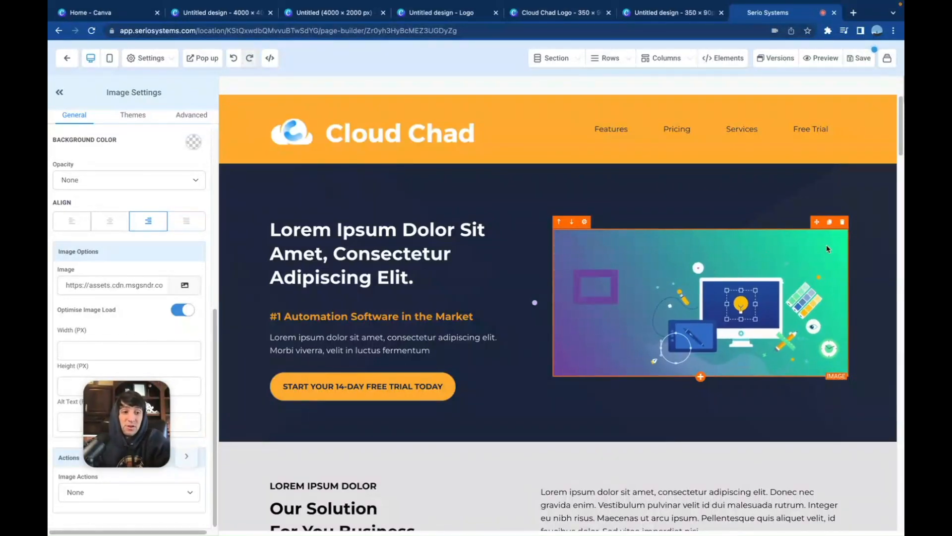
Delete the hero image on the funnel page and set the GIF as the background image of the hero's second column
left_click(843, 222)
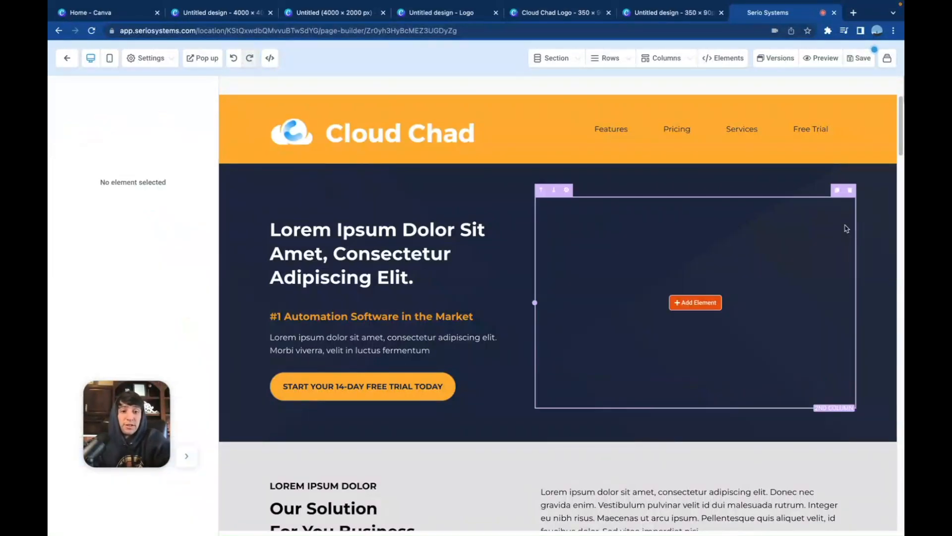
left_click(645, 229)
scroll(193, 401, "down", 4)
scroll(193, 403, "down", 1)
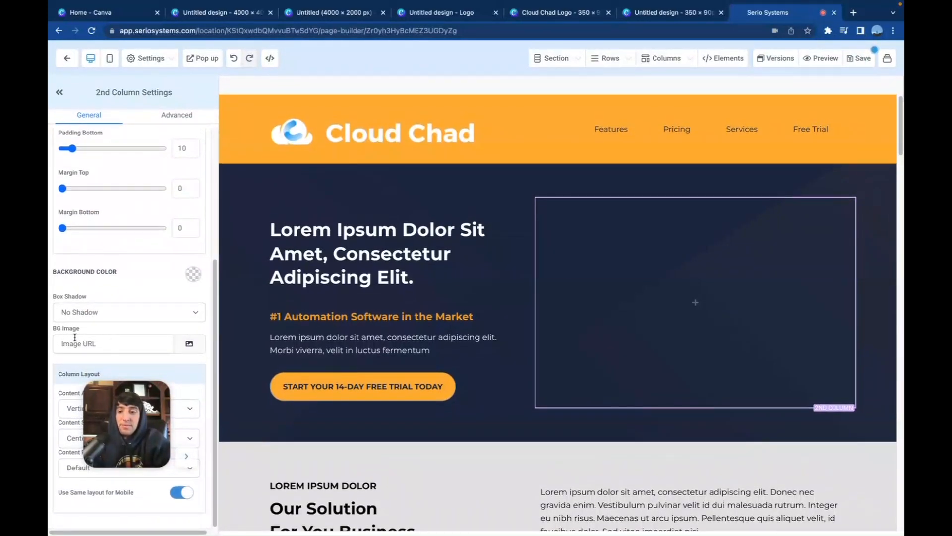
left_click(75, 337)
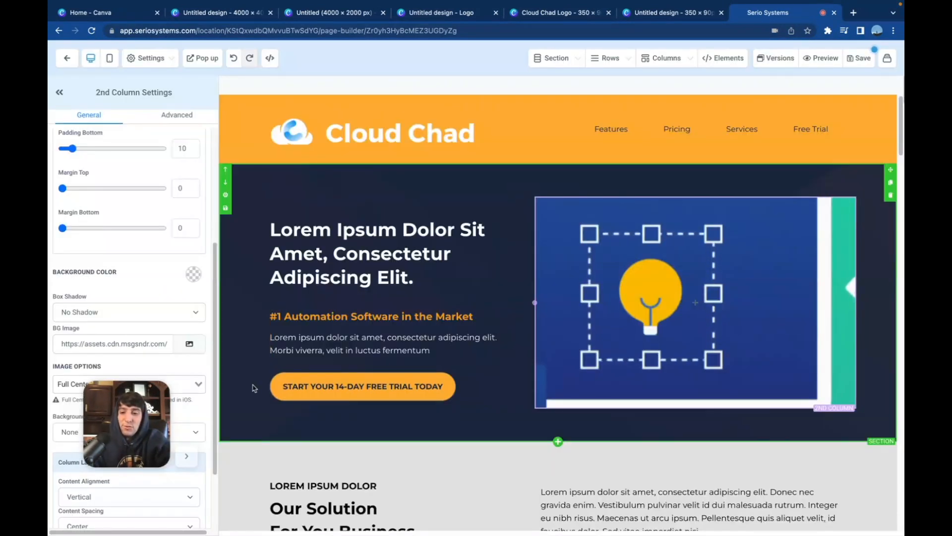
Change the second column's background image option to Full Center
left_click_drag(133, 397, 131, 457)
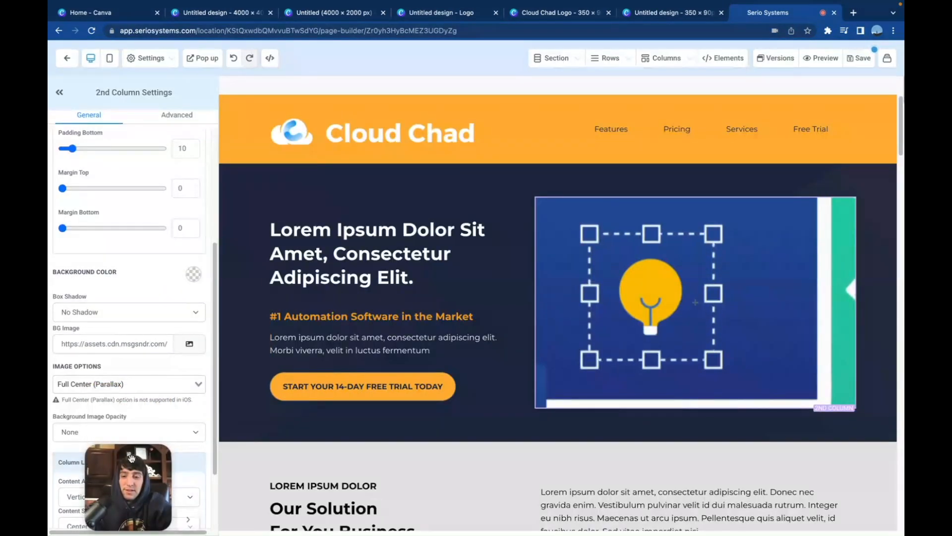
left_click(128, 383)
left_click(90, 418)
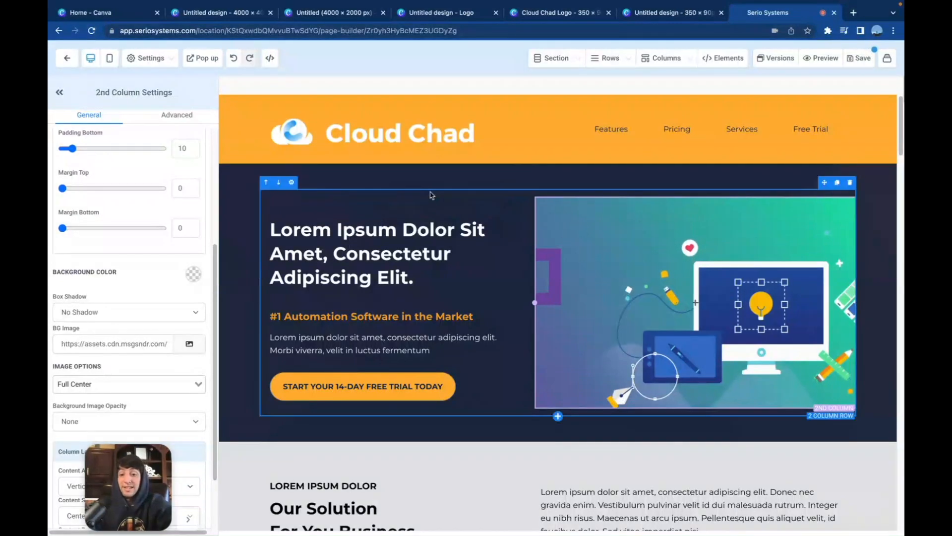
Apply the GIF as the whole hero section's Full Center background and clear the background image from its second column
left_click(362, 179)
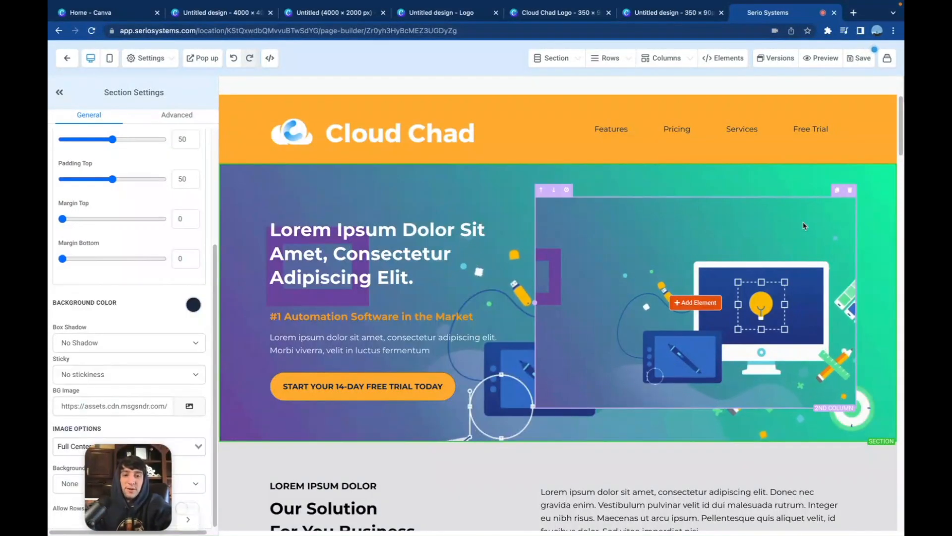
left_click(804, 225)
scroll(127, 337, "down", 5)
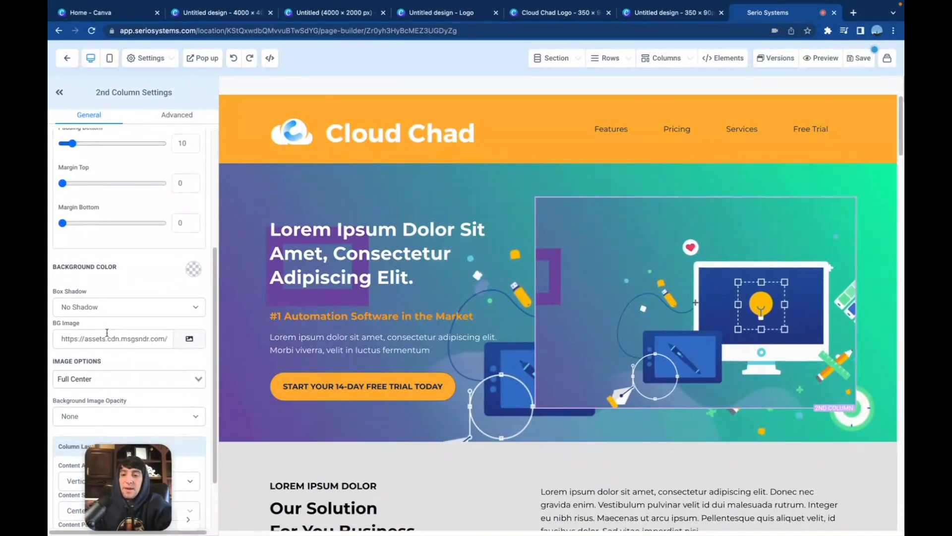
triple_click(127, 337)
key("BackSpace")
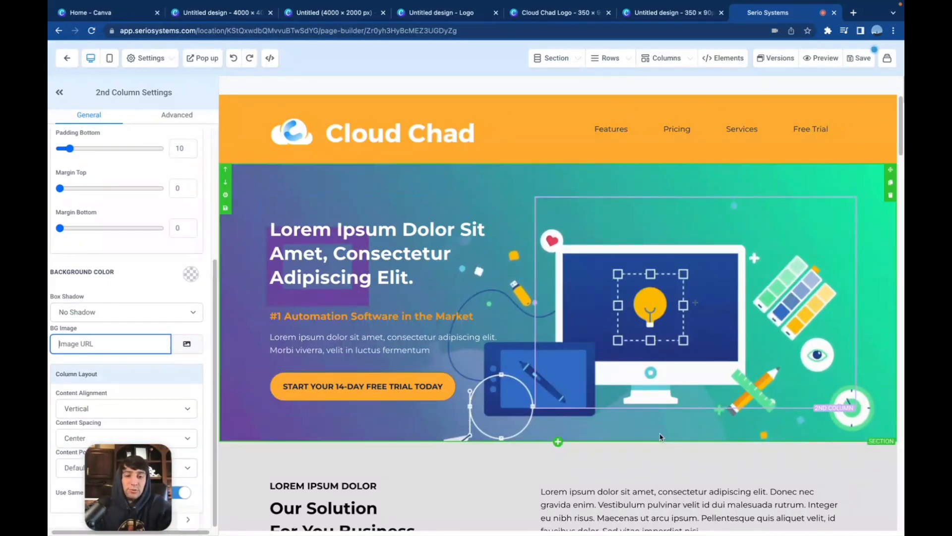
Examine how the hero text and button sit over the animated section background in the desktop layout
scroll(659, 440, "down", 1)
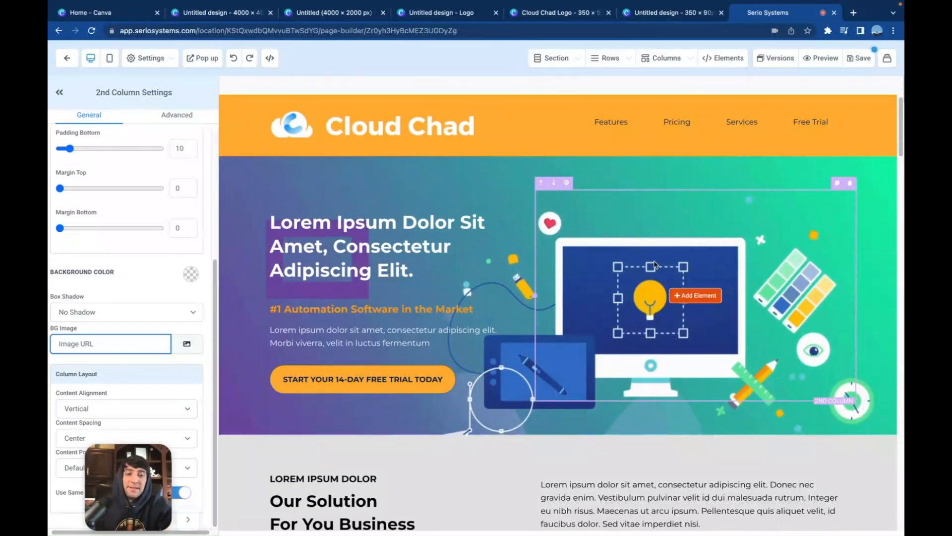
scroll(585, 366, "down", 2)
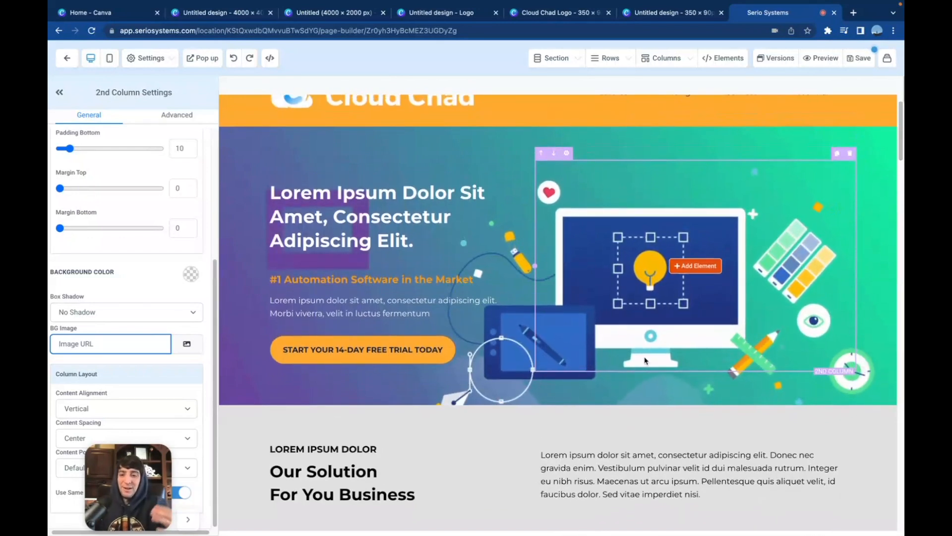
scroll(631, 272, "up", 2)
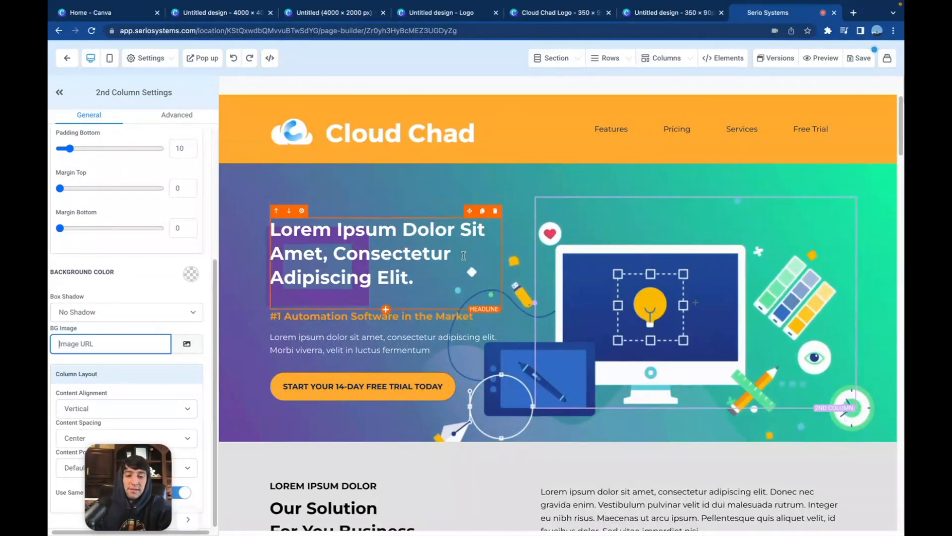
scroll(486, 258, "down", 1)
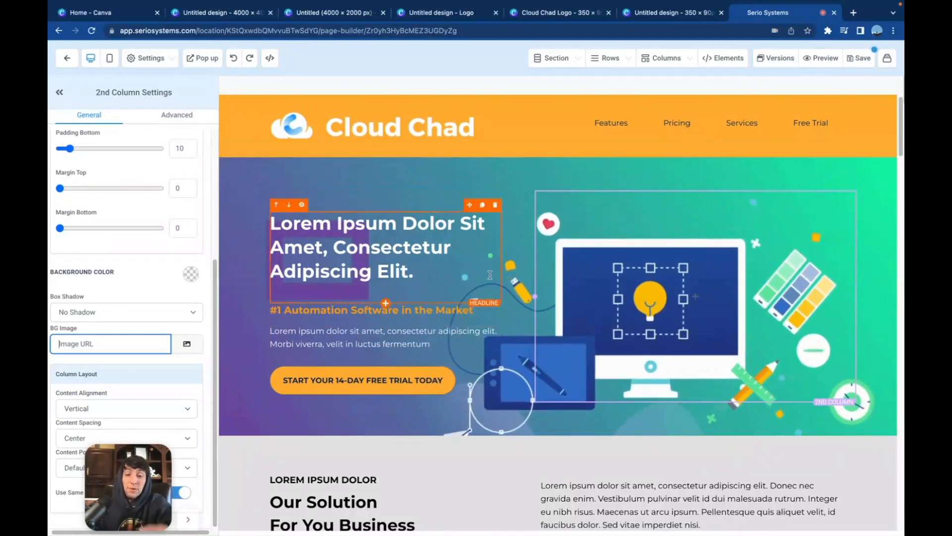
In the mobile layout, duplicate the hero section and clear the copy's background image
left_click(110, 59)
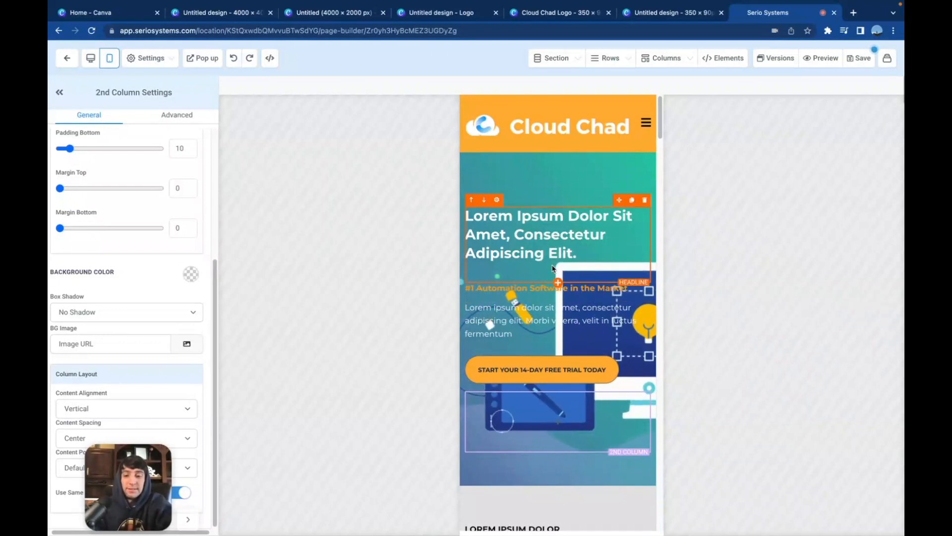
left_click(650, 171)
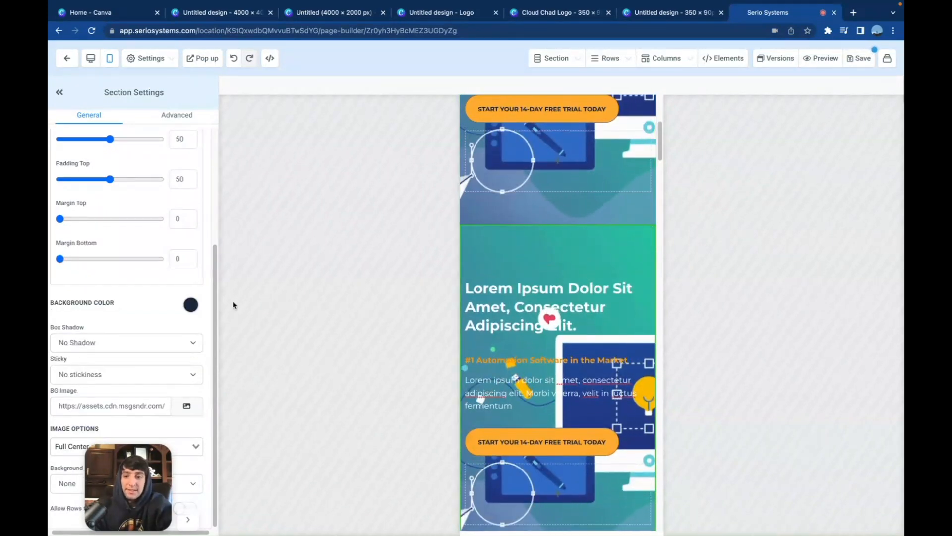
left_click_drag(51, 402, 203, 423)
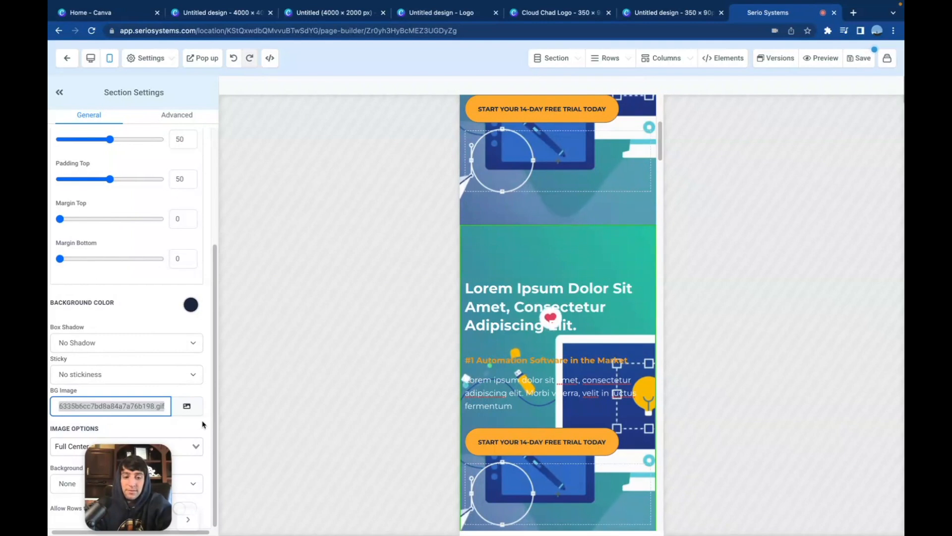
key("BackSpace")
Show the duplicated hero section without a background image only on mobile and the original GIF hero section only on desktop
left_click(170, 121)
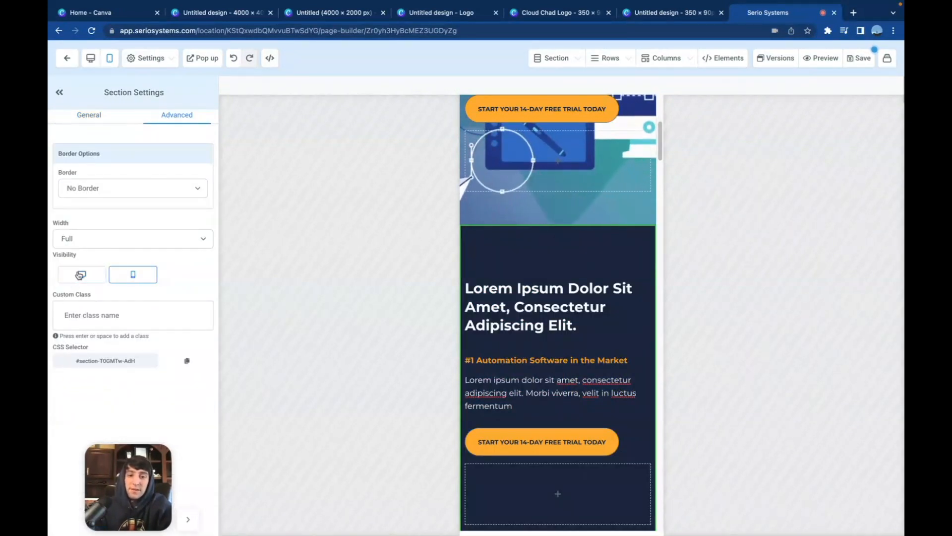
scroll(611, 171, "up", 5)
left_click(610, 165)
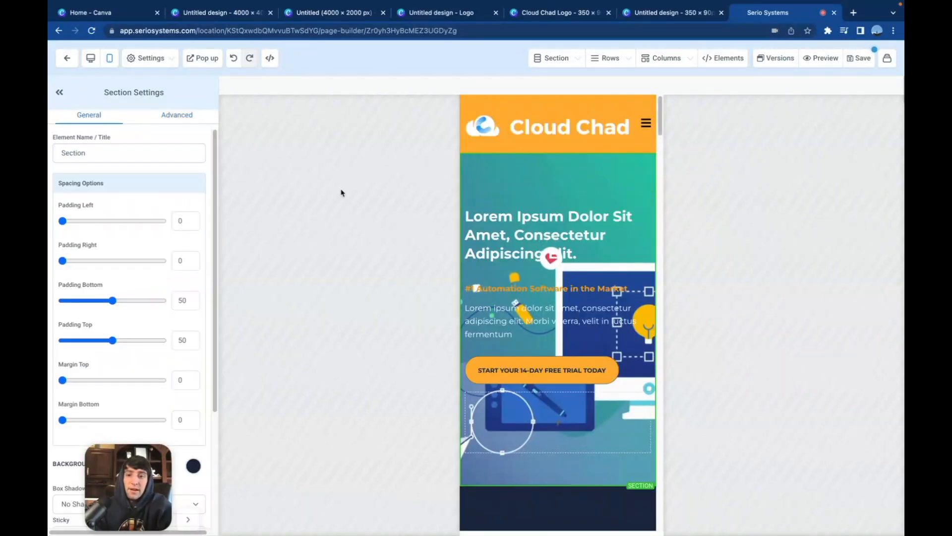
left_click(185, 118)
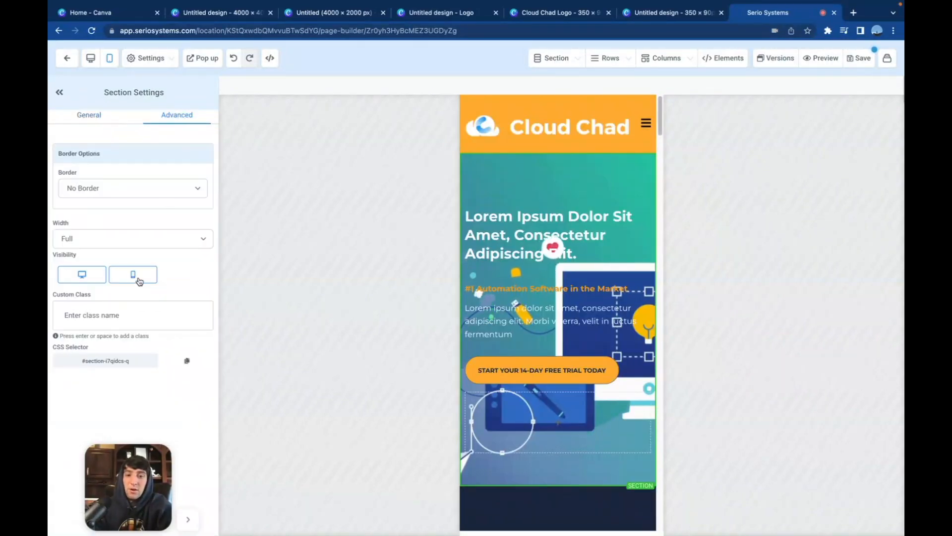
left_click(139, 281)
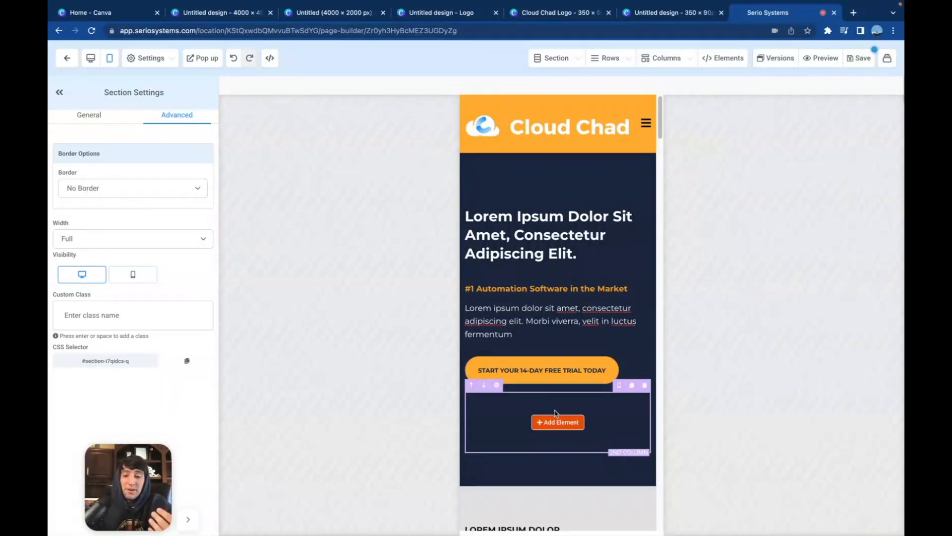
Examine the hero section in the mobile layout and compare it with the desktop layout
scroll(556, 413, "down", 10)
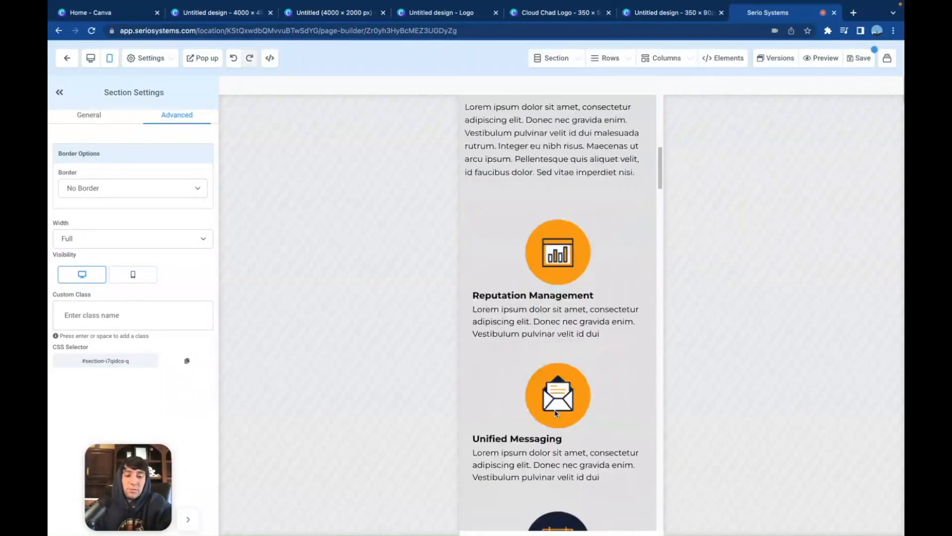
scroll(556, 398, "up", 10)
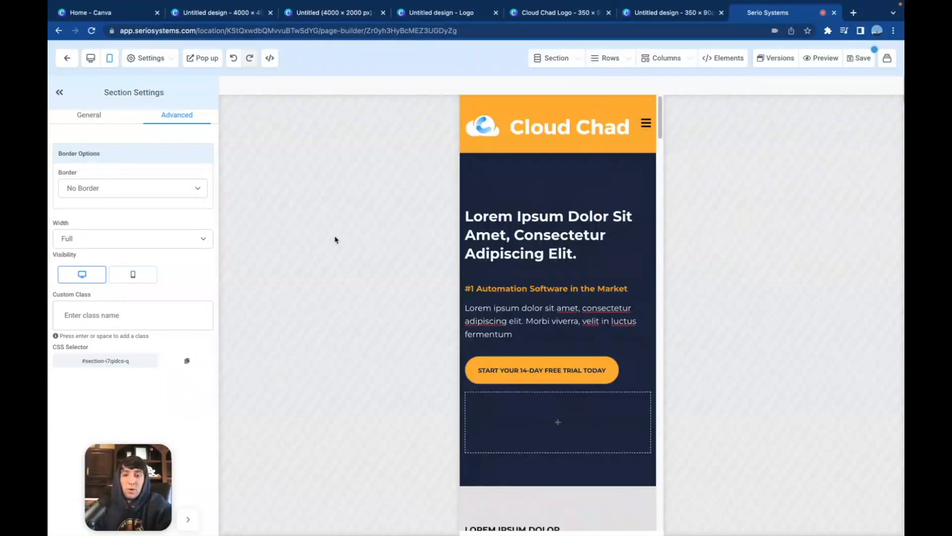
left_click(91, 59)
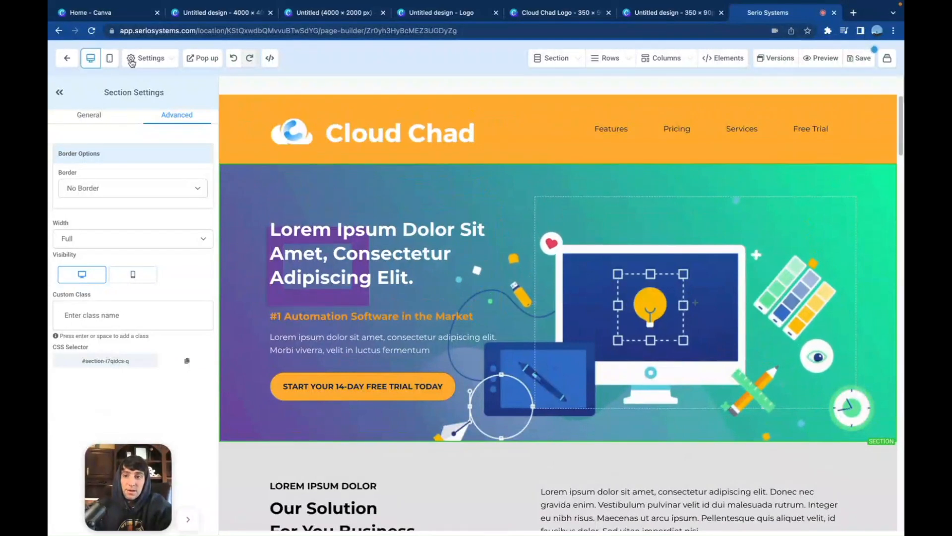
left_click(109, 59)
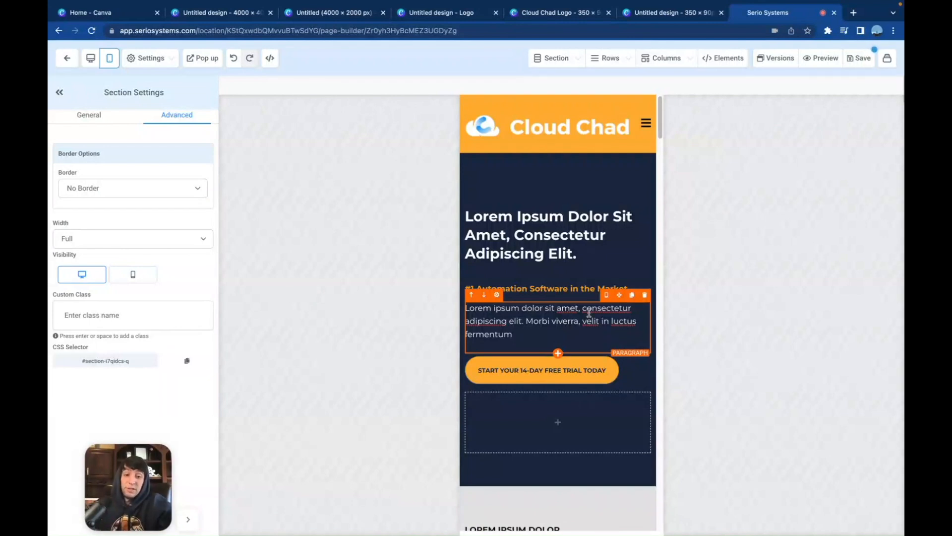
Save the page and set Untitled (4000 × 2000 px).gif as the social image in its SEO metadata
left_click(861, 59)
key("Return")
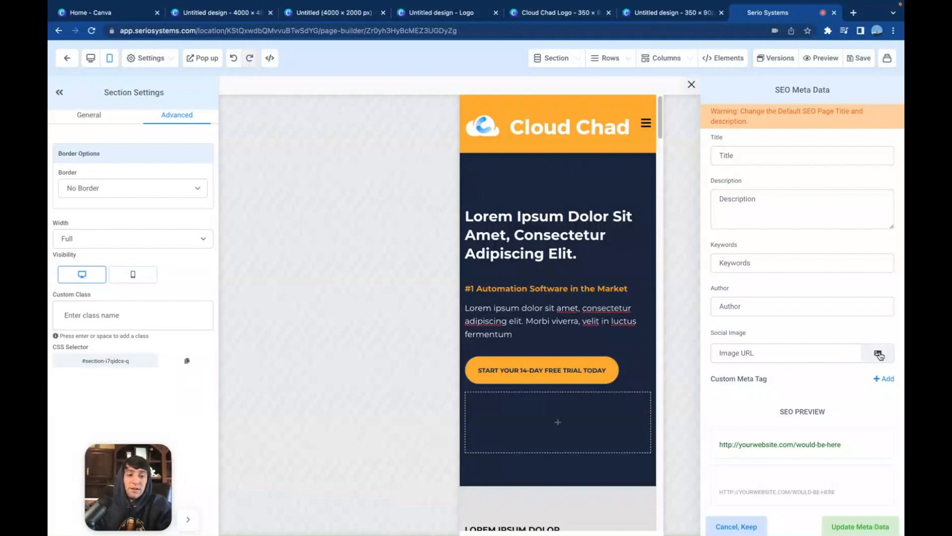
left_click(880, 355)
left_click(253, 214)
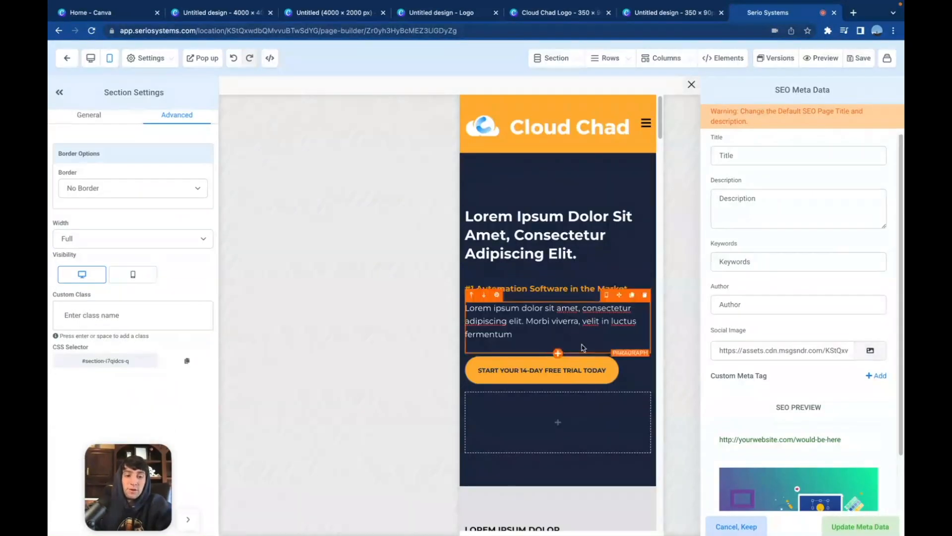
scroll(828, 419, "down", 2)
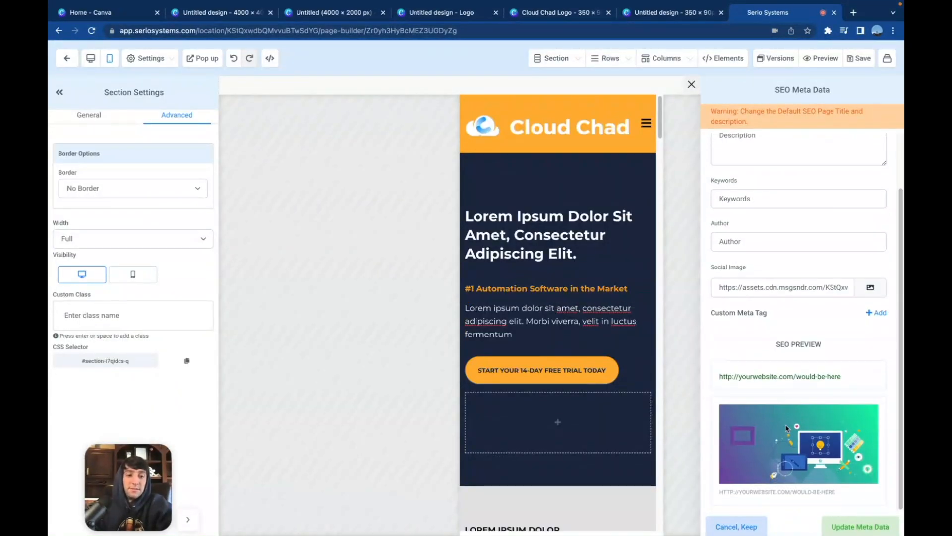
scroll(786, 439, "up", 2)
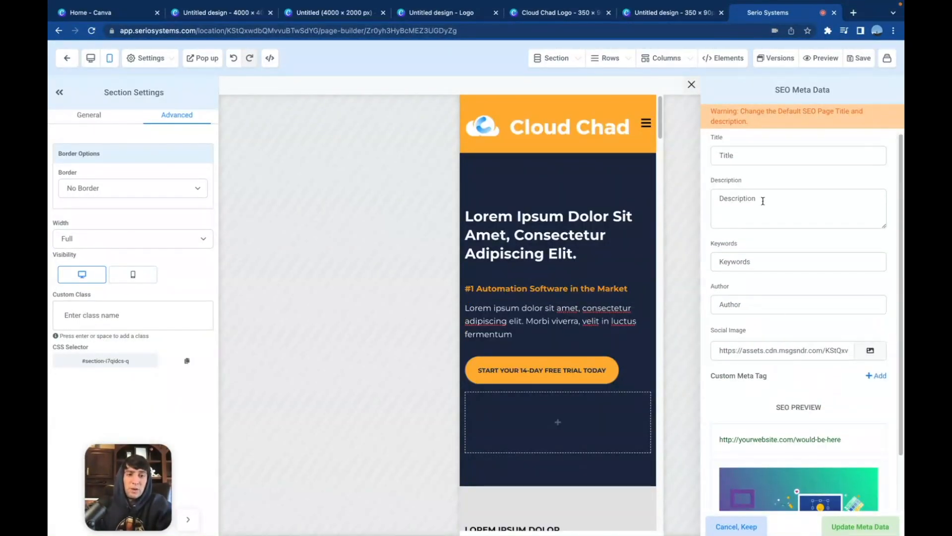
Enter "Cloud Chad" as the SEO title and "Fully Automated Software System!" as the description
left_click(739, 150)
type("Cloud Chad")
left_click(763, 181)
type("Fully Automated Software System!")
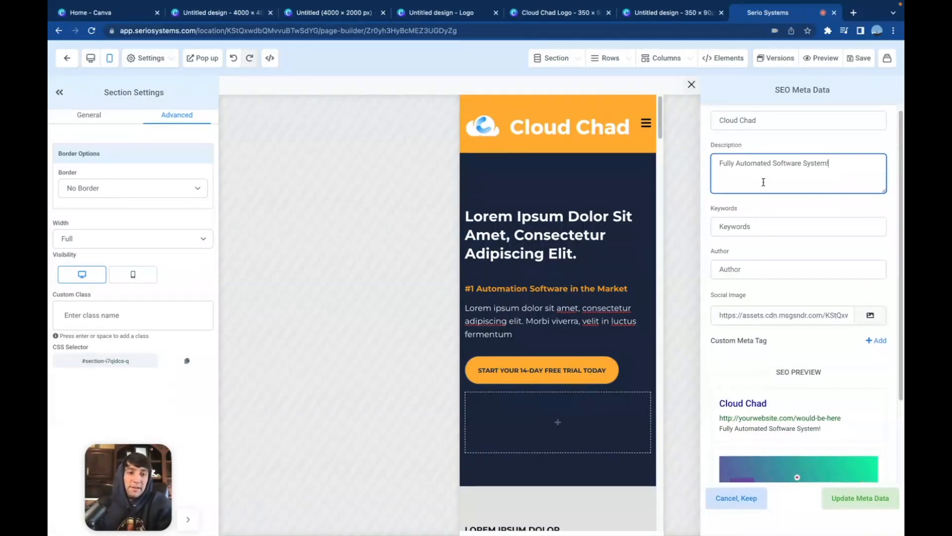
scroll(789, 208, "down", 3)
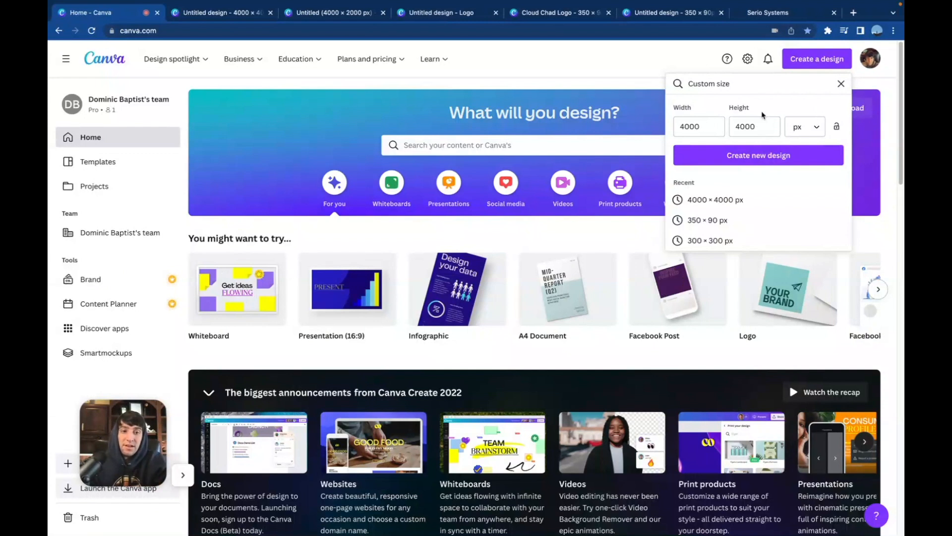
Create a new custom-size Canva design of 40 × 40 px
left_click(689, 128)
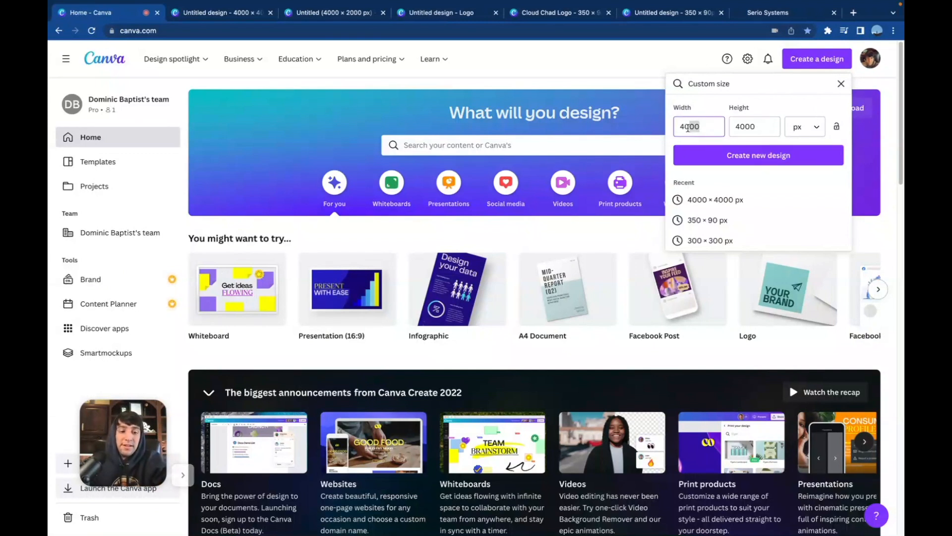
left_click(756, 126)
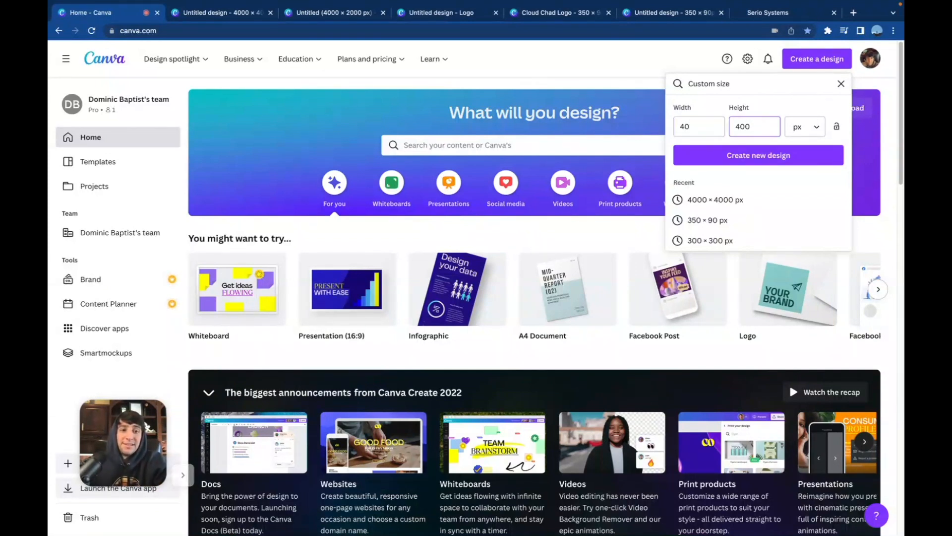
left_click(758, 156)
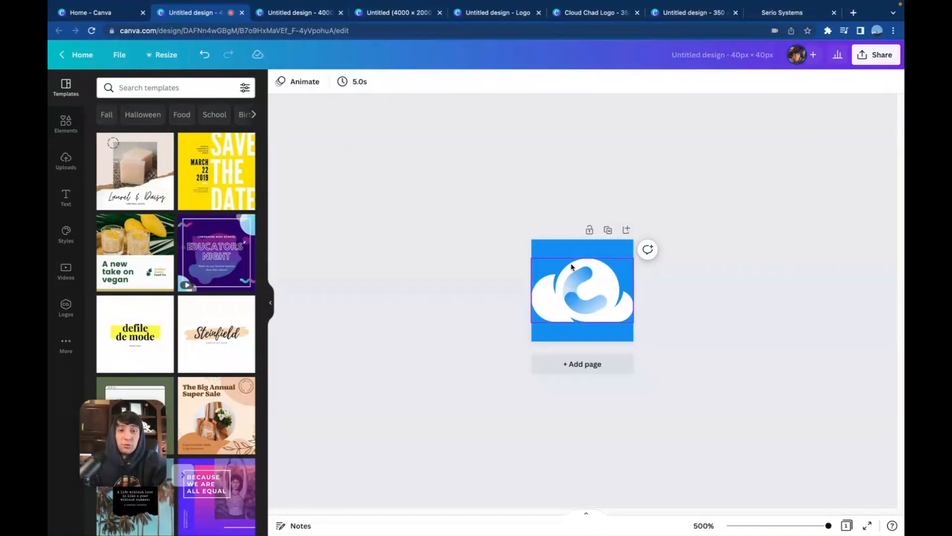
Change the background color behind the cloud icon from blue to white
left_click(554, 249)
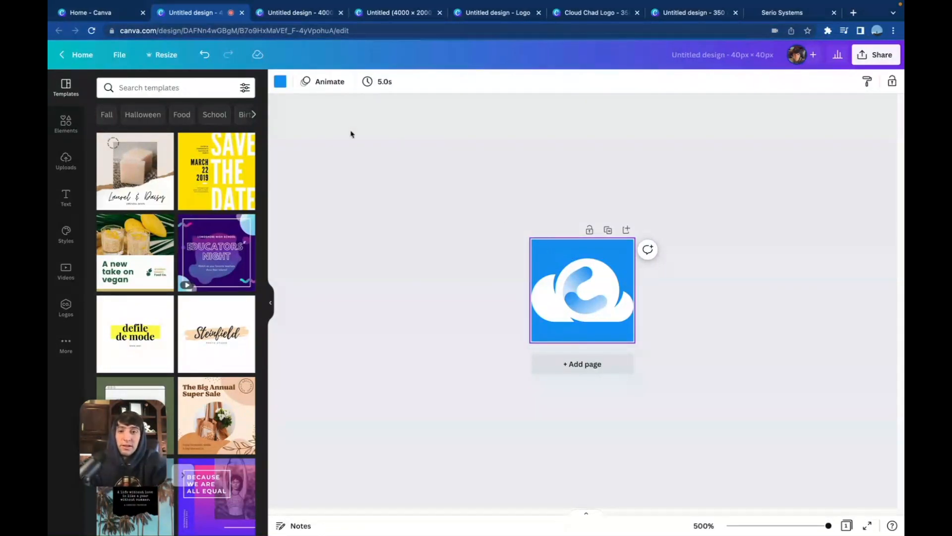
left_click(281, 81)
left_click(155, 132)
Download the icon design as a PNG with a transparent background
left_click(876, 55)
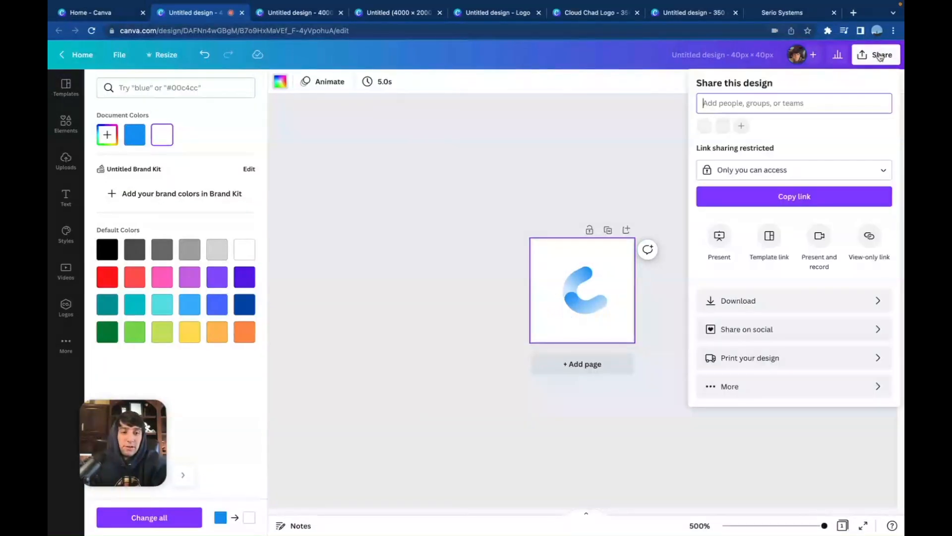
left_click(741, 299)
left_click(700, 188)
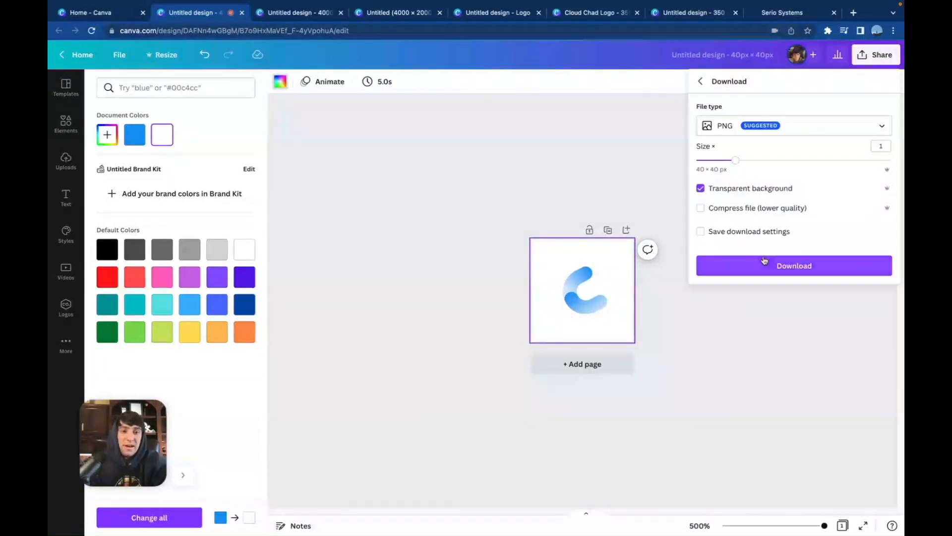
left_click(763, 267)
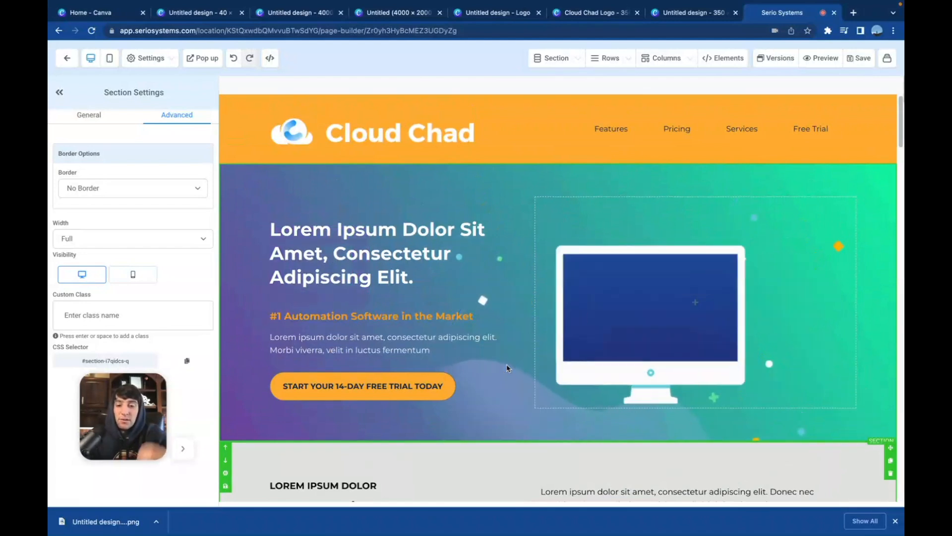
Add an image element to the desktop hero section's second column in the Serio Systems page builder
scroll(506, 362, "down", 1)
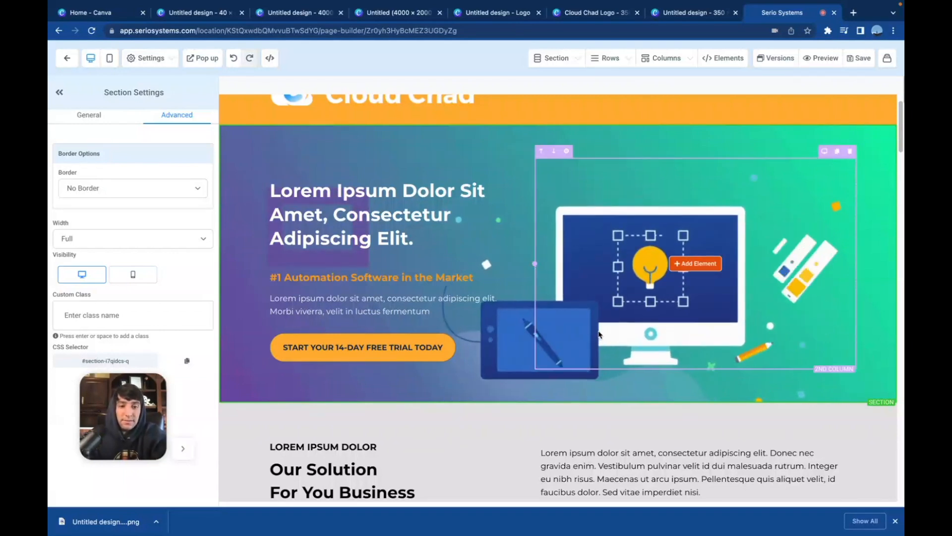
left_click(697, 262)
left_click(792, 452)
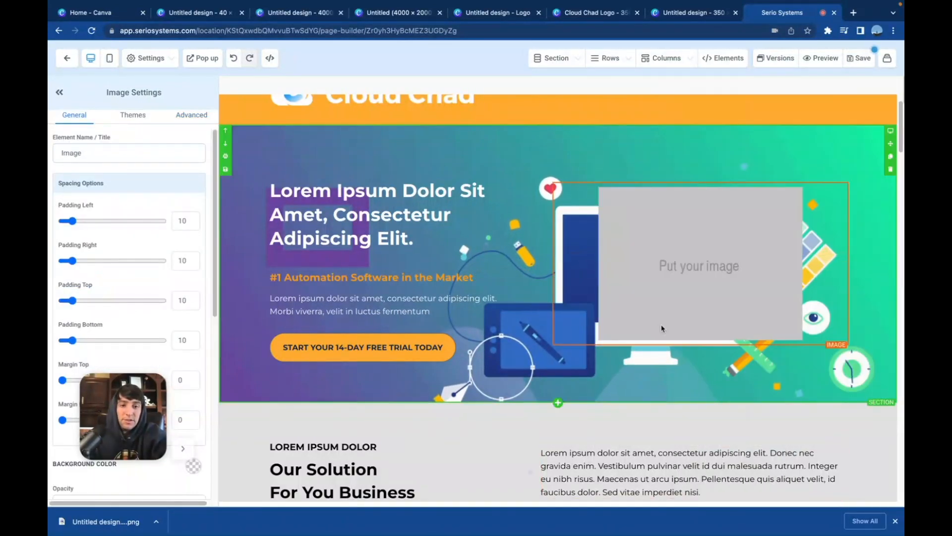
Upload Untitled design - 2022-09-29T102848.300.png to the media library and assign it to the image element
left_click(183, 260)
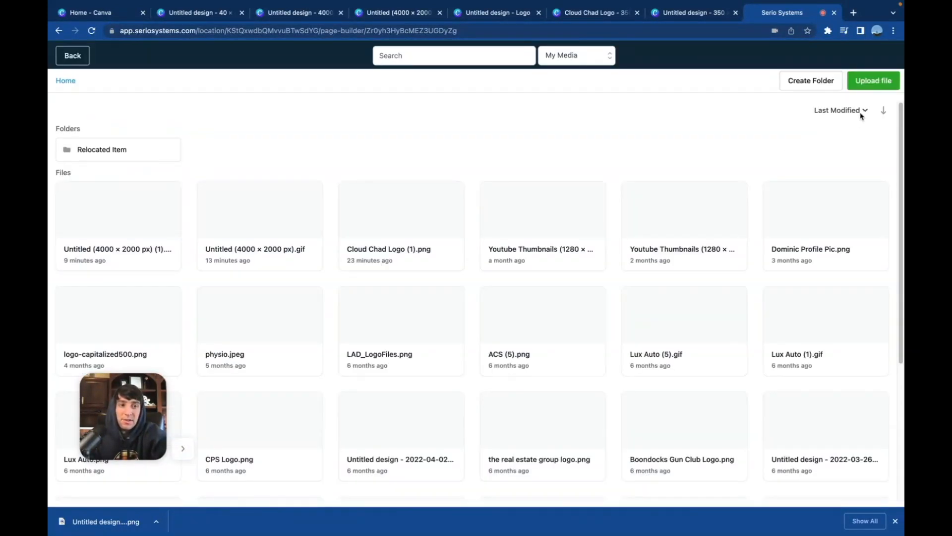
left_click(876, 79)
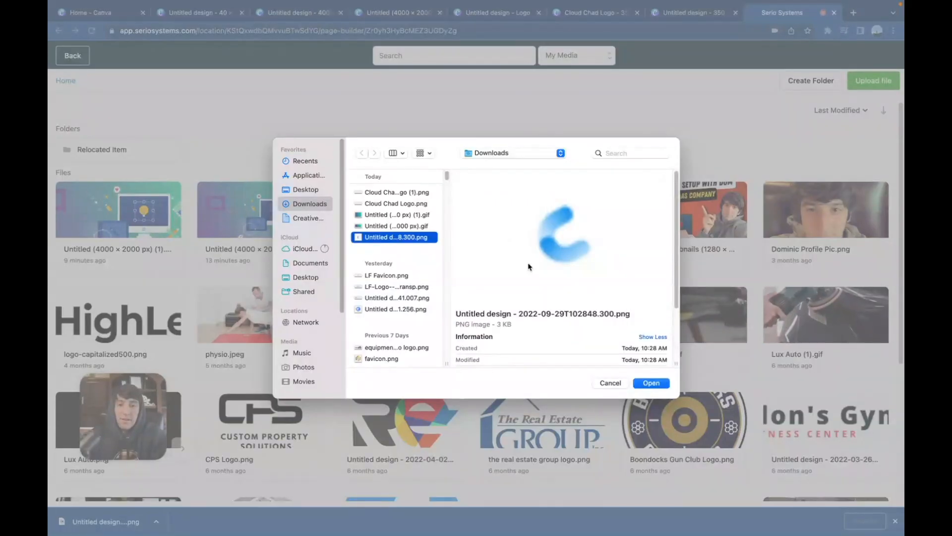
key("Return")
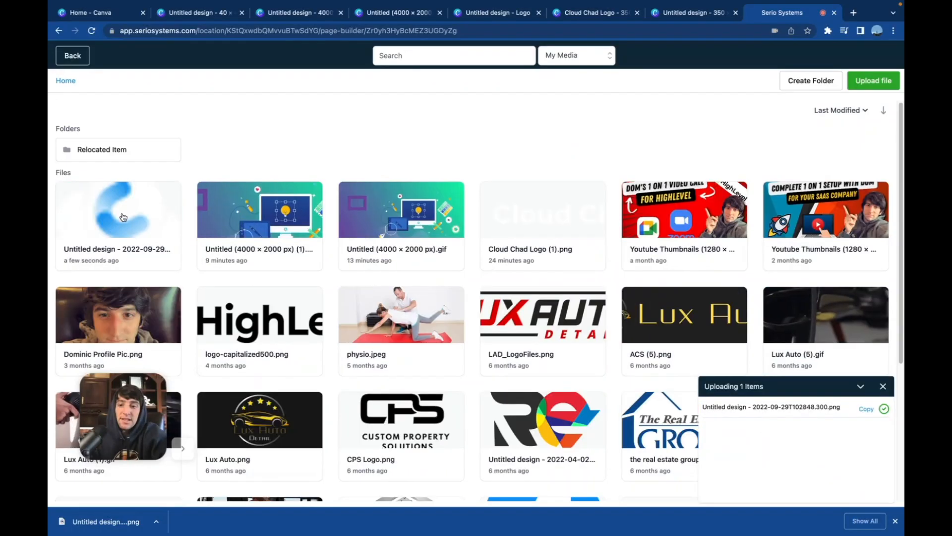
left_click(123, 217)
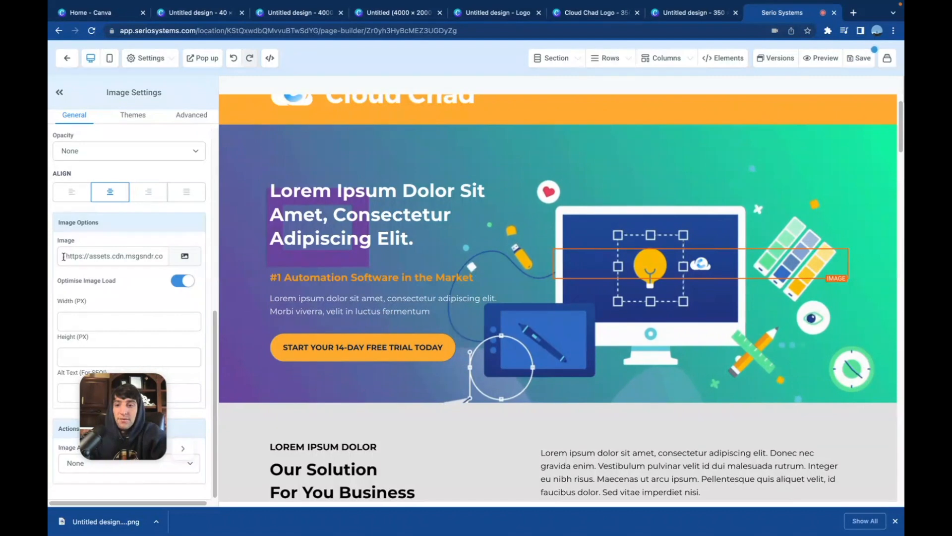
Copy the uploaded icon's image URL, undo the image element change, and leave the page builder for the funnel overview
left_click_drag(63, 256, 253, 268)
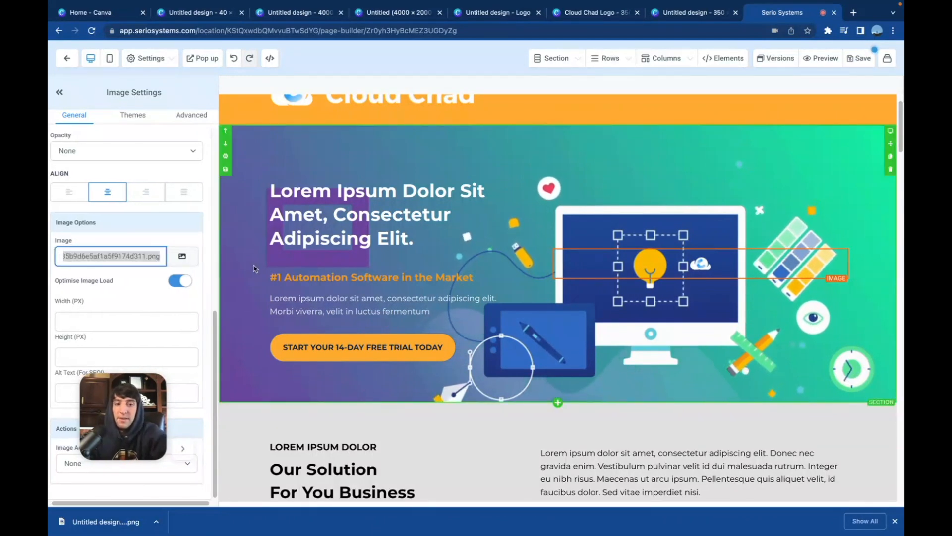
left_click(234, 58)
left_click(67, 58)
left_click(517, 197)
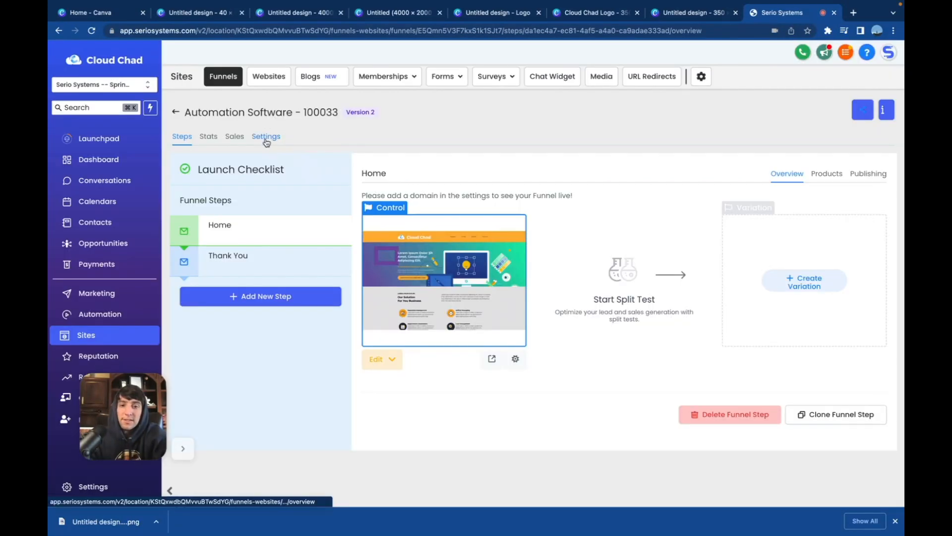
Set the funnel's favicon URL to the copied icon address and save the funnel settings
left_click(266, 142)
left_click(587, 255)
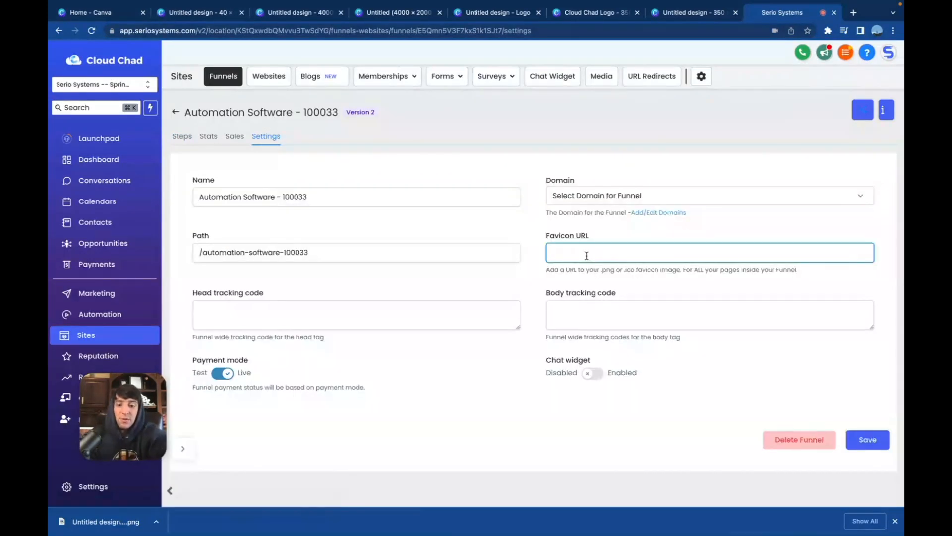
key("ctrl+v")
left_click(865, 439)
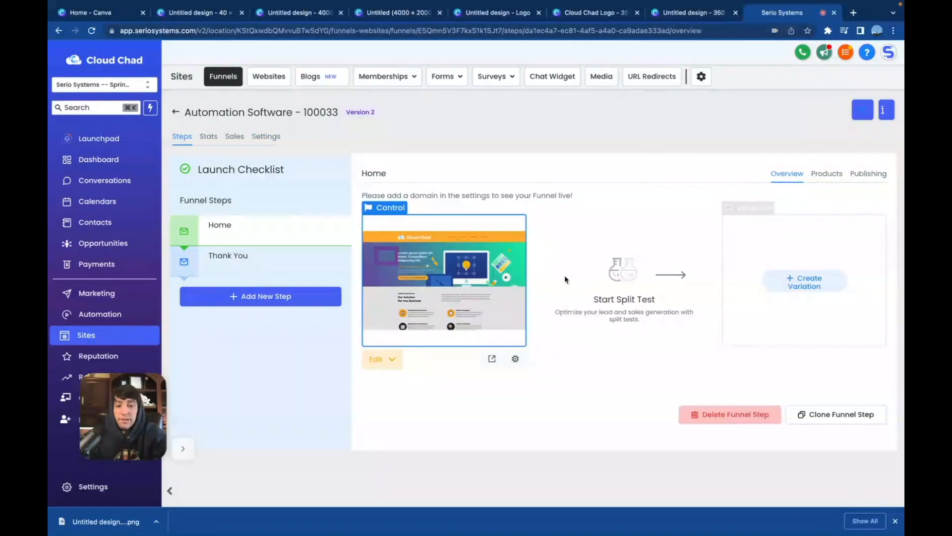
Preview the funnel's Home page and check its browser tab favicon, title and hero section
left_click(492, 358)
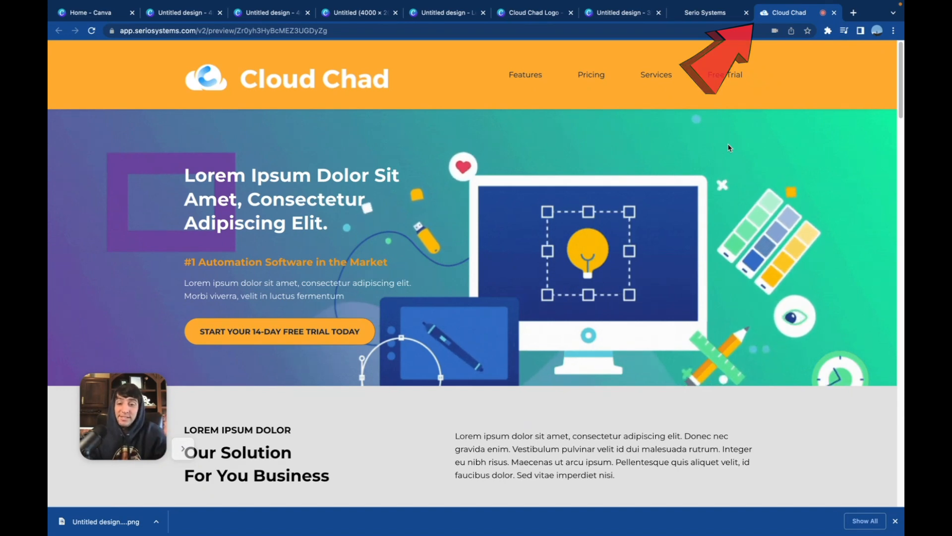
scroll(443, 247, "down", 2)
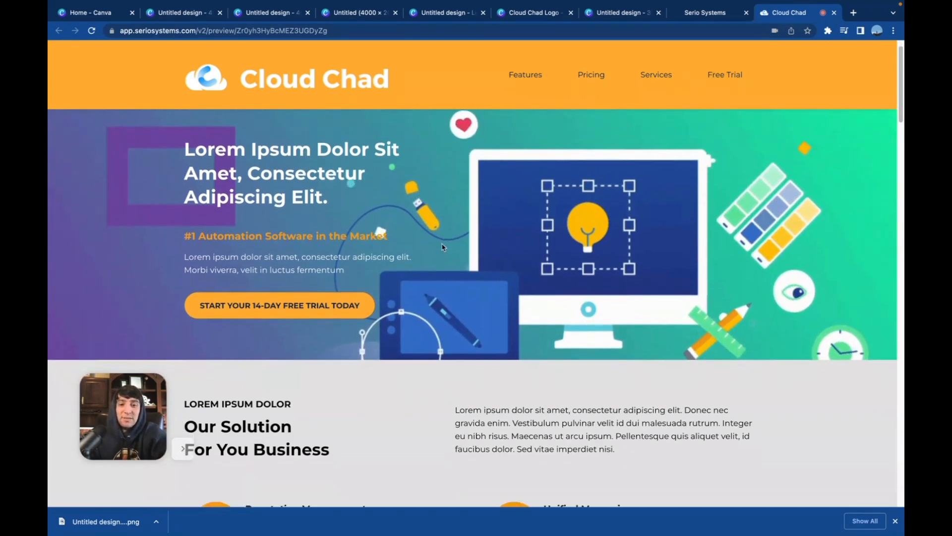
scroll(443, 247, "up", 2)
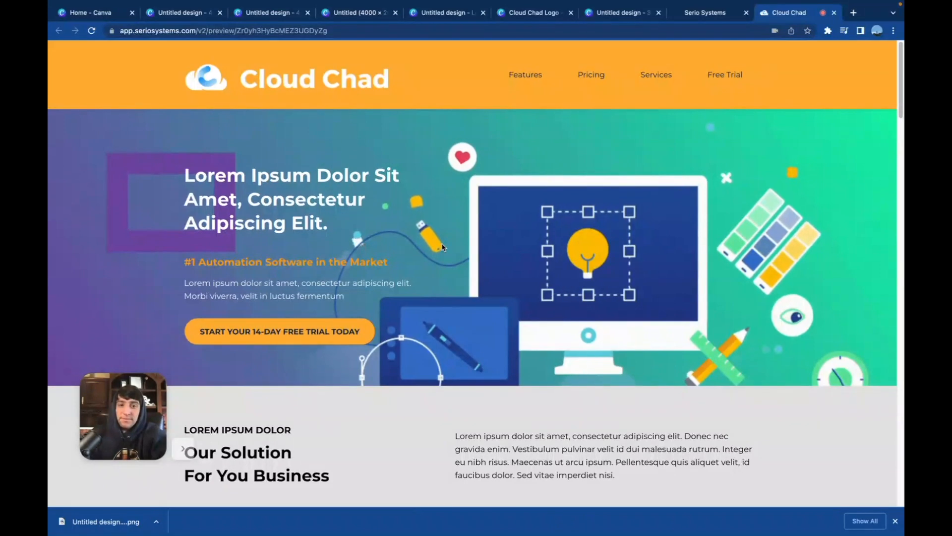
scroll(443, 249, "down", 10)
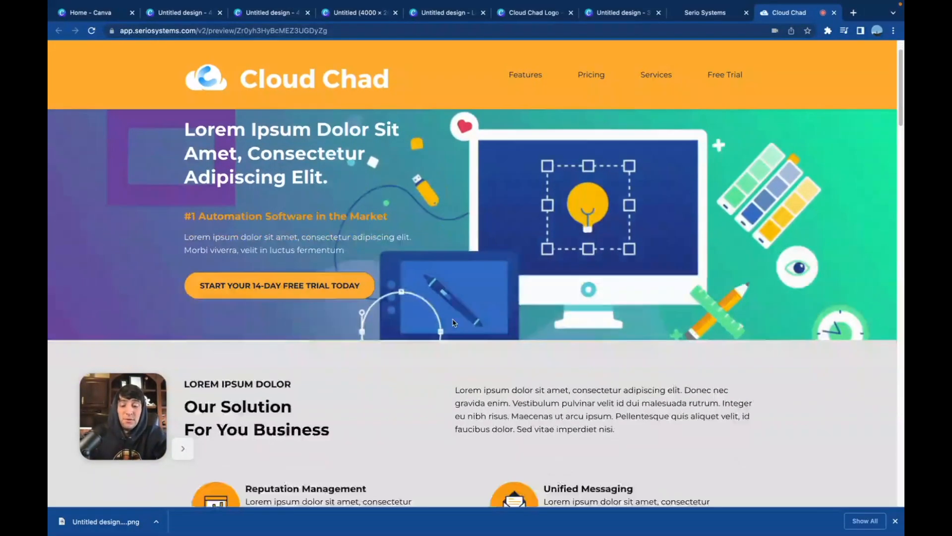
Review the previewed Home page's sections below the hero, including the service features and the phone illustration, and return to its start
scroll(453, 322, "down", 3)
scroll(434, 298, "down", 10)
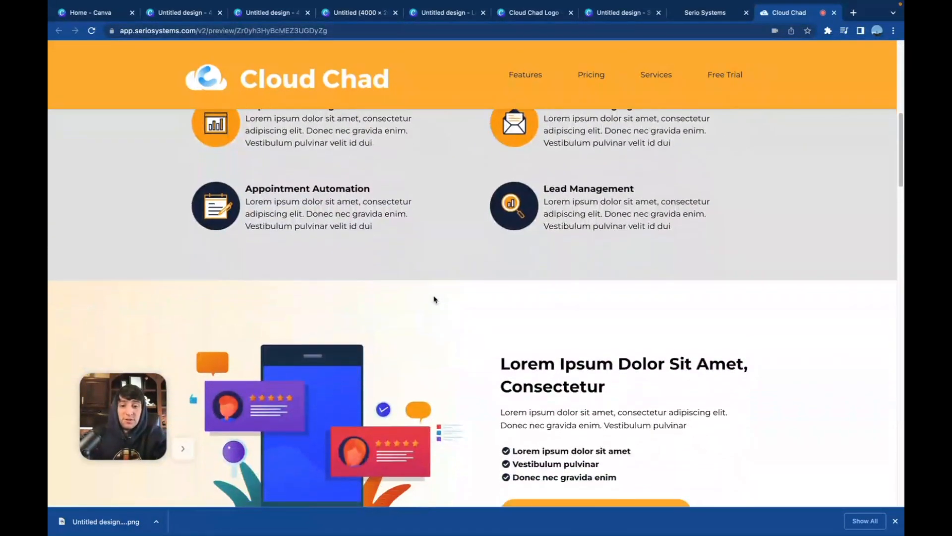
scroll(277, 327, "down", 1)
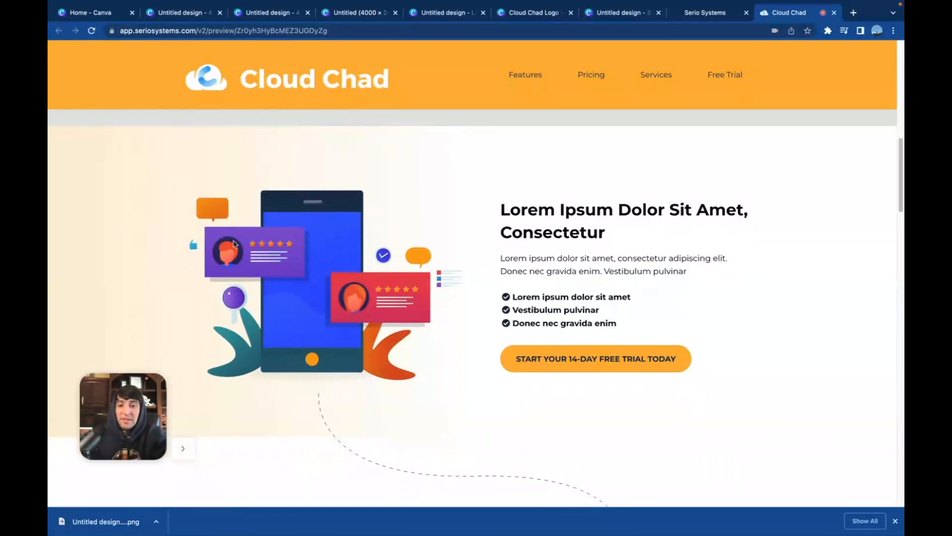
scroll(354, 291, "up", 20)
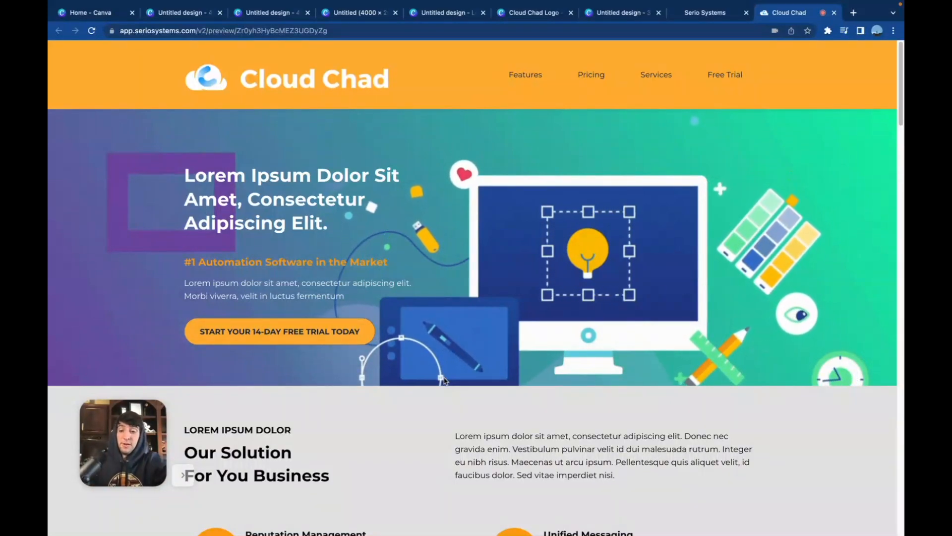
Switch to Canva, open the recent Youtube Thumbnails (1280 × 720 px) design, and look through its first pages and the suggested templates
key("super+1")
scroll(542, 361, "down", 5)
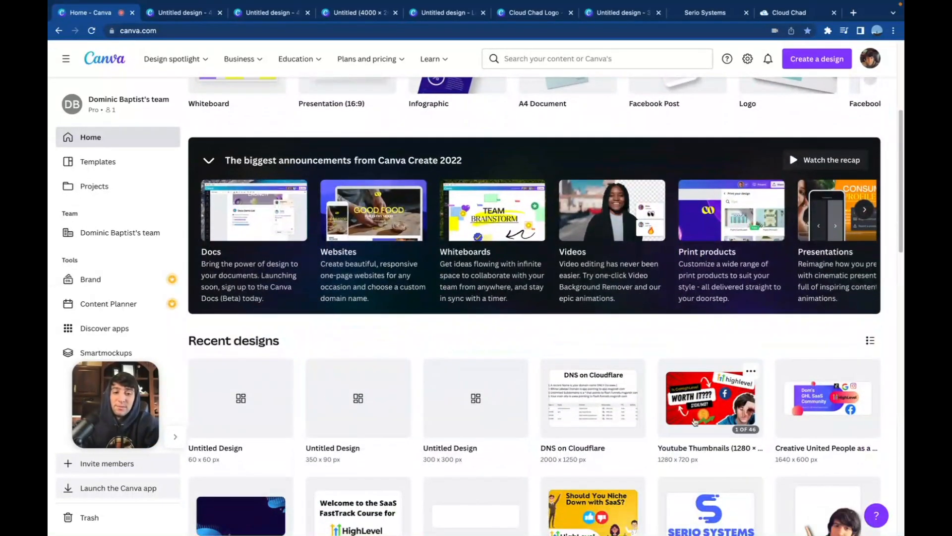
left_click(711, 397)
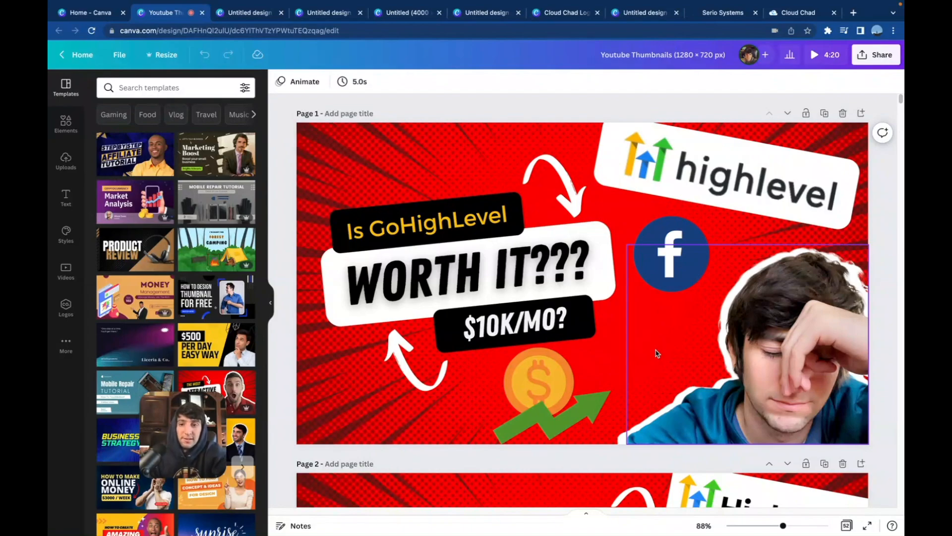
scroll(657, 353, "down", 20)
scroll(598, 346, "down", 15)
scroll(598, 346, "down", 20)
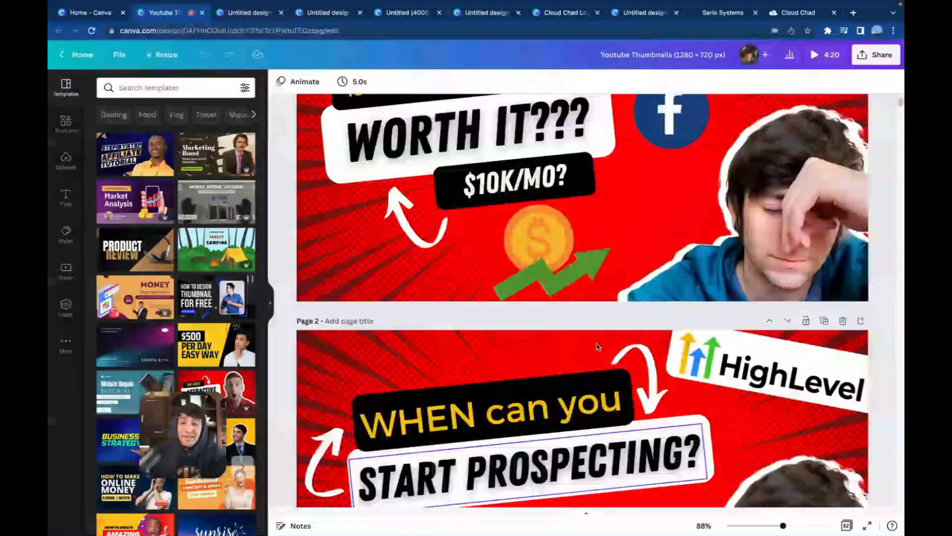
scroll(598, 346, "up", 3)
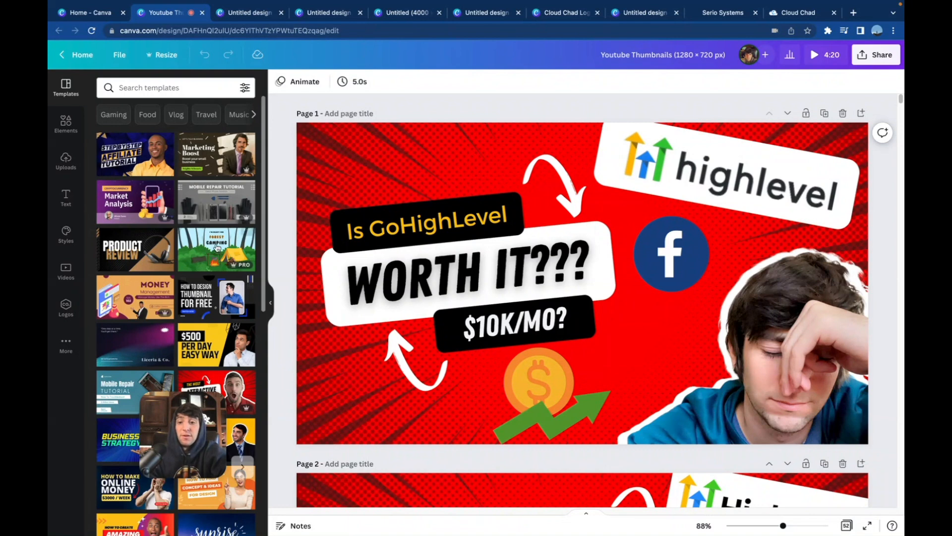
scroll(197, 258, "down", 3)
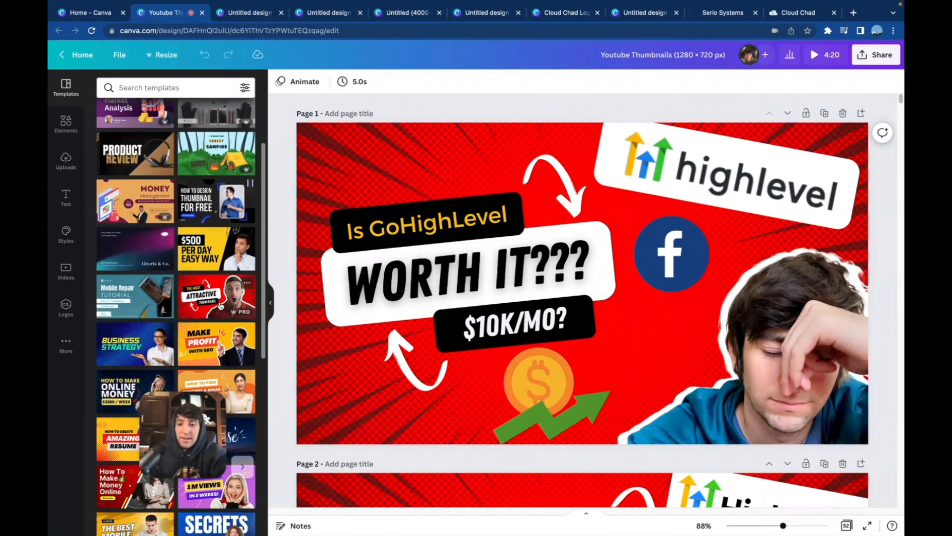